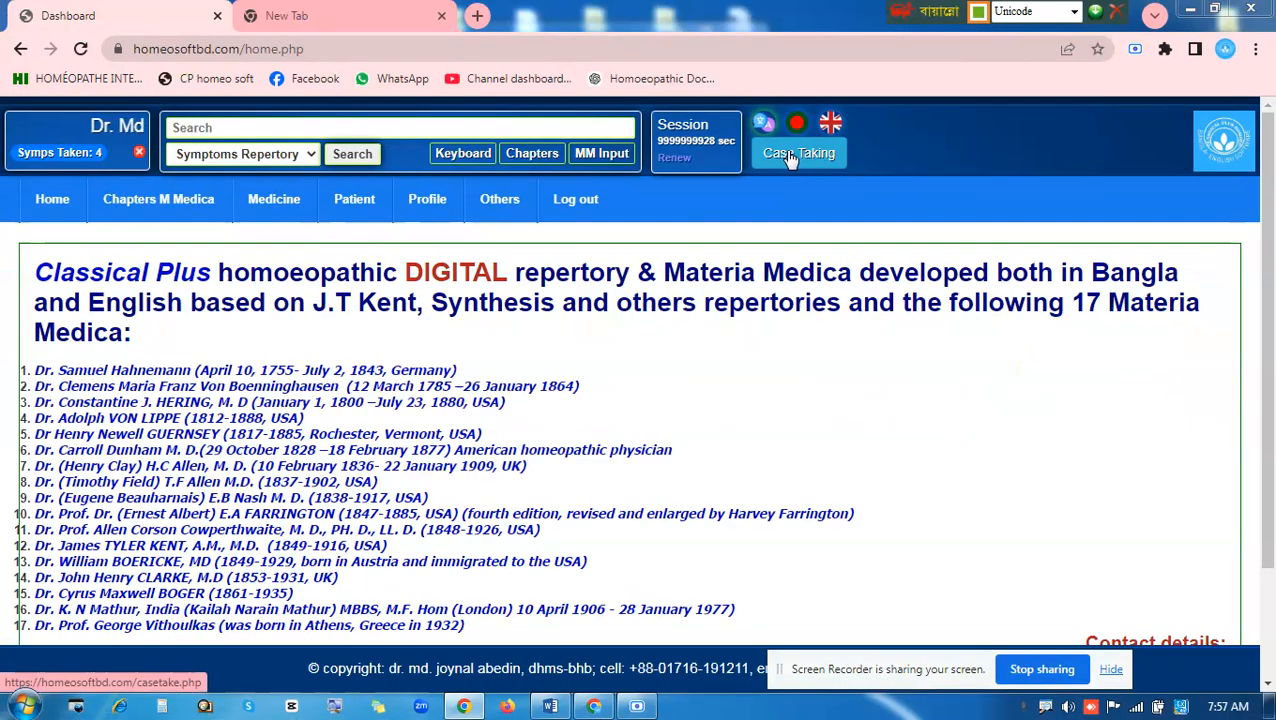
# Open the Case Taking form and enter the patient's name.
pyautogui.click(570, 187)
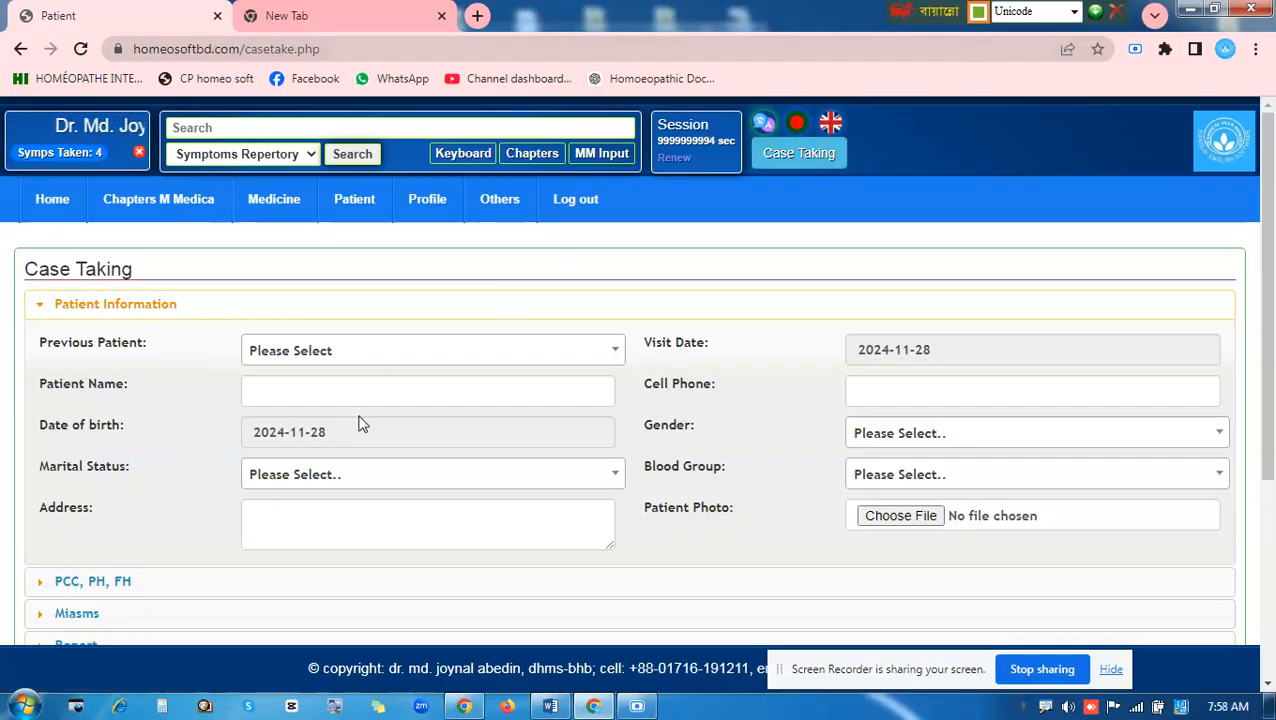
pyautogui.click(292, 387)
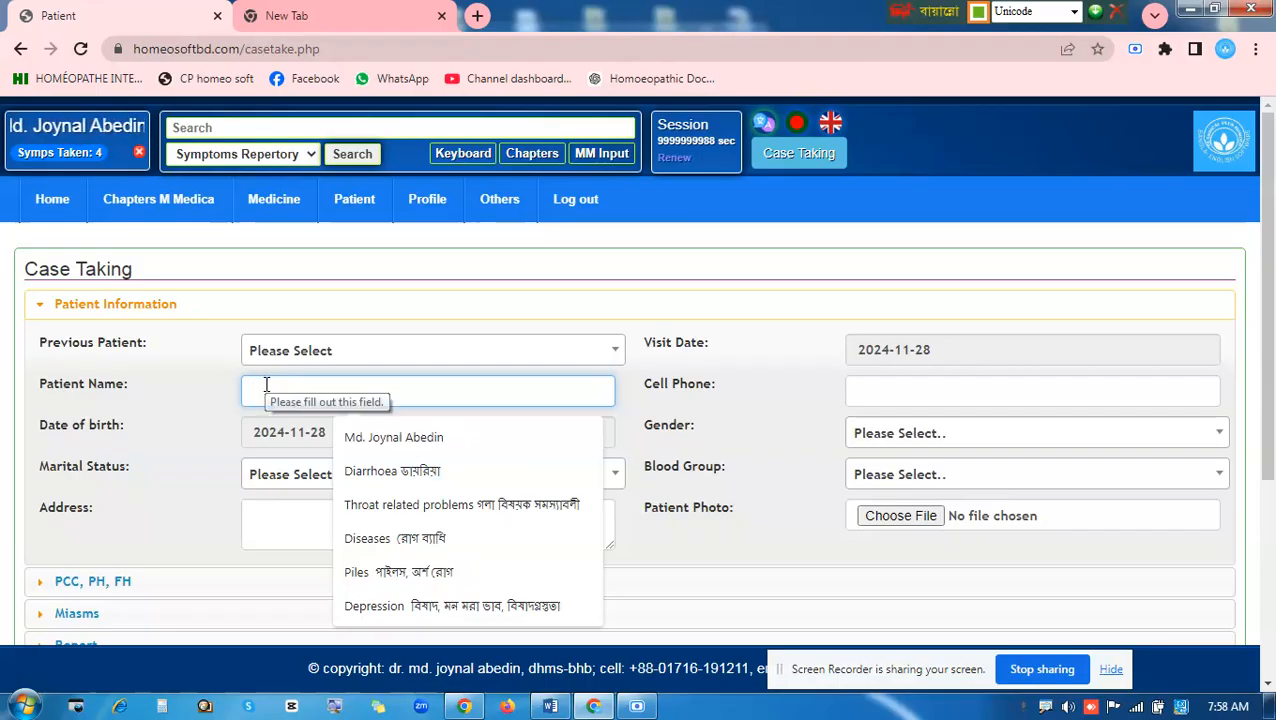
pyautogui.write('হিমান')
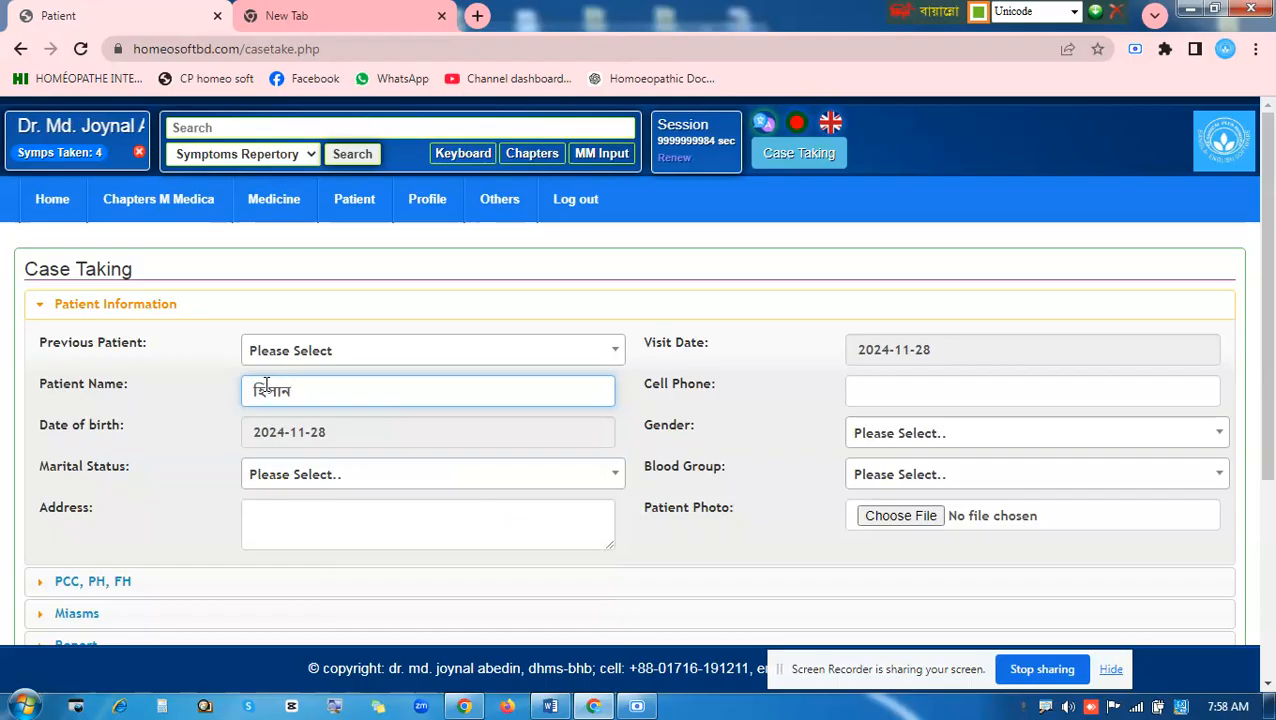
# Set the patient's date of birth by choosing its year, month and day in the calendar.
pyautogui.click(316, 431)
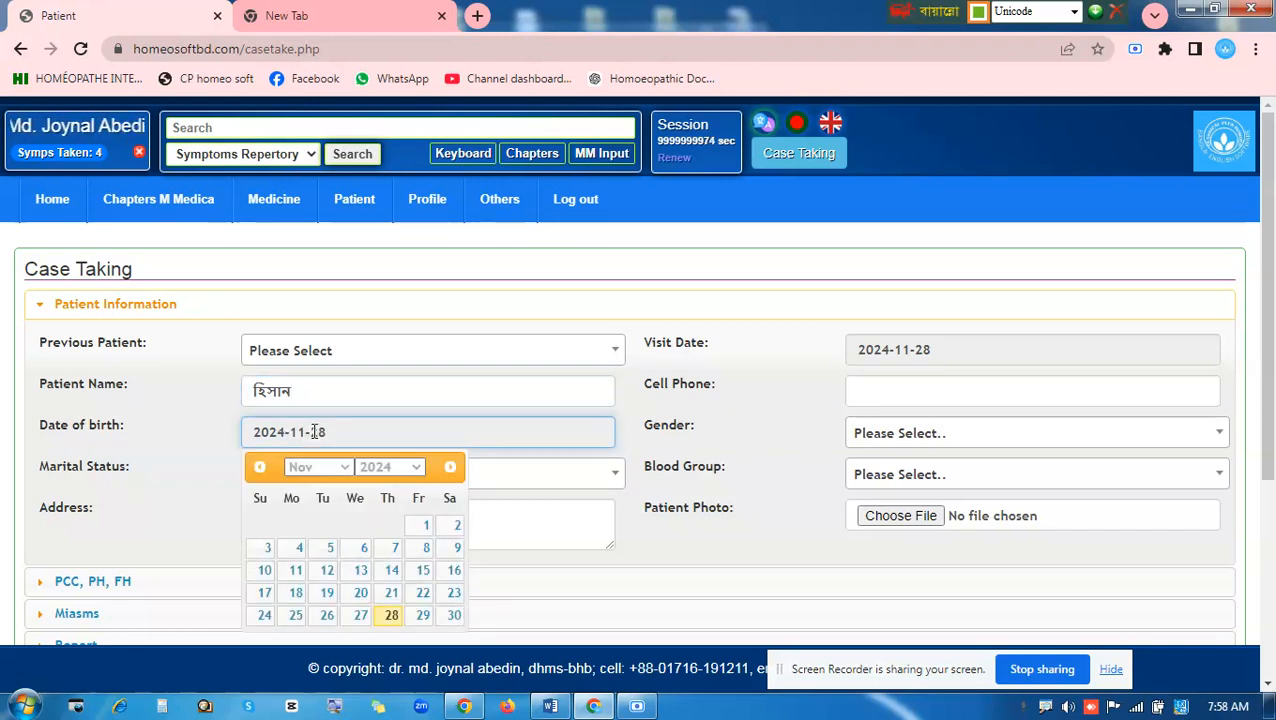
pyautogui.click(397, 468)
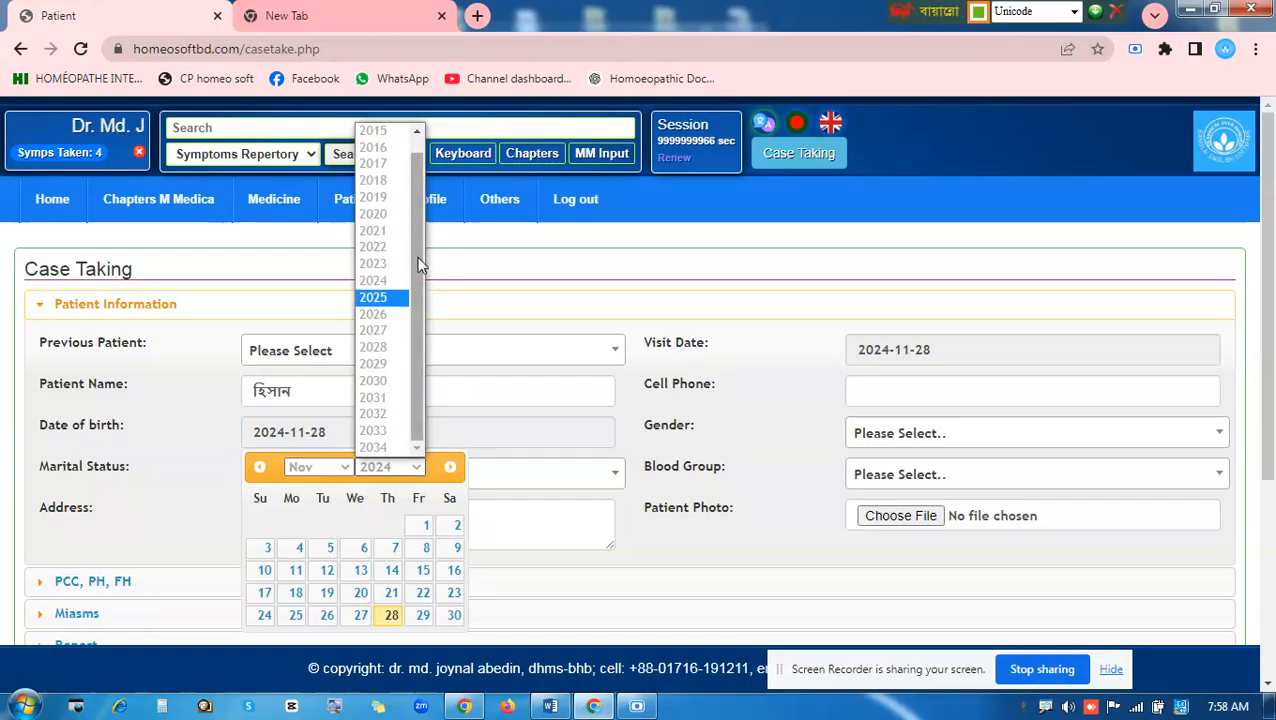
pyautogui.moveTo(420, 206); pyautogui.dragTo(434, 157)
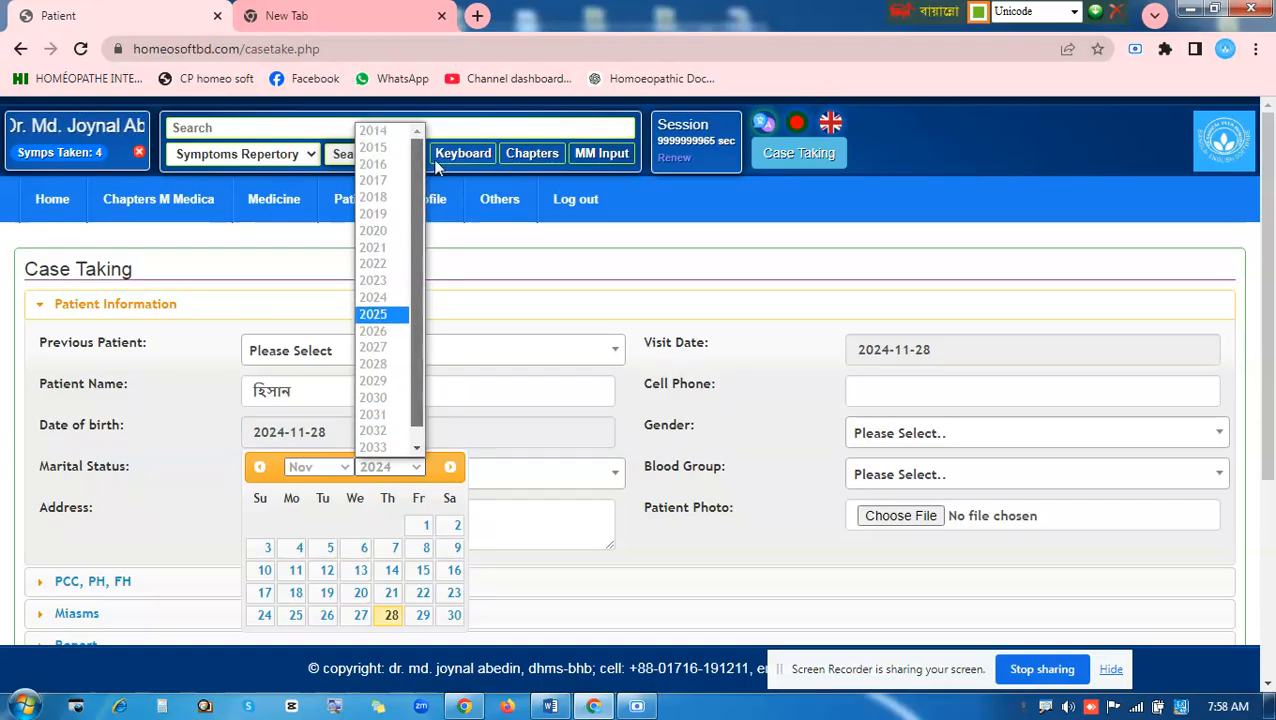
pyautogui.click(388, 138)
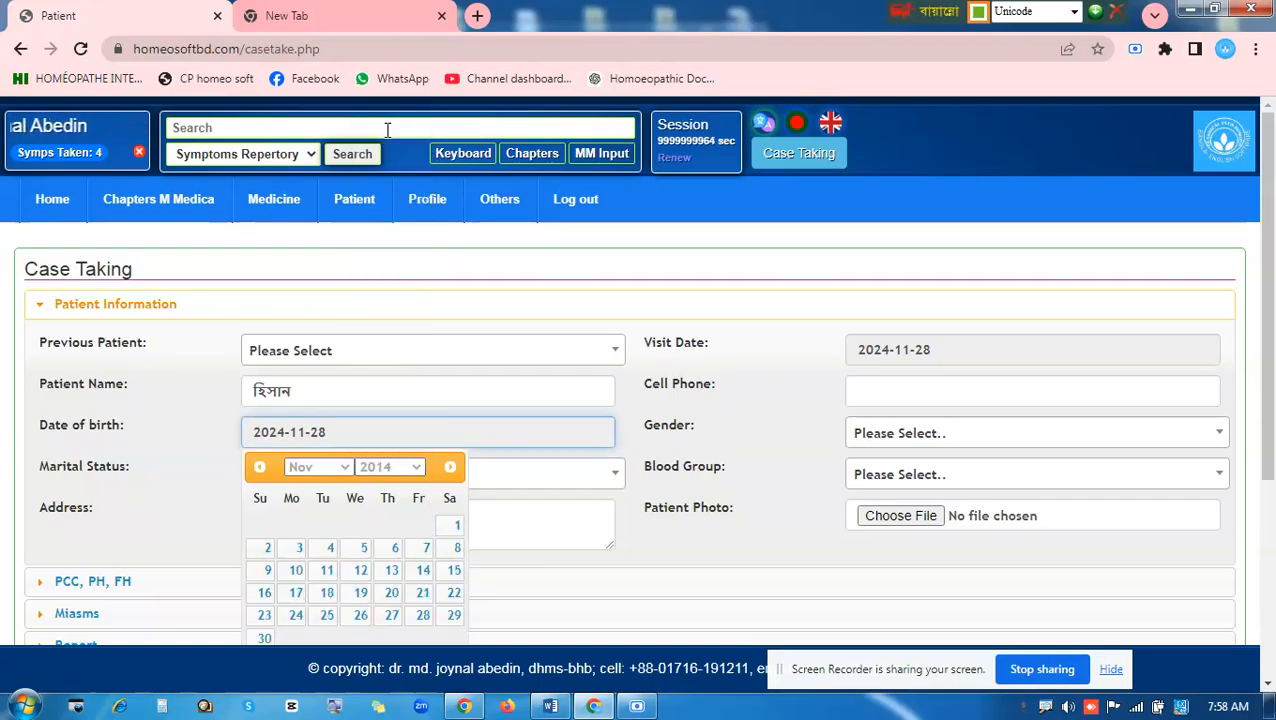
pyautogui.click(396, 465)
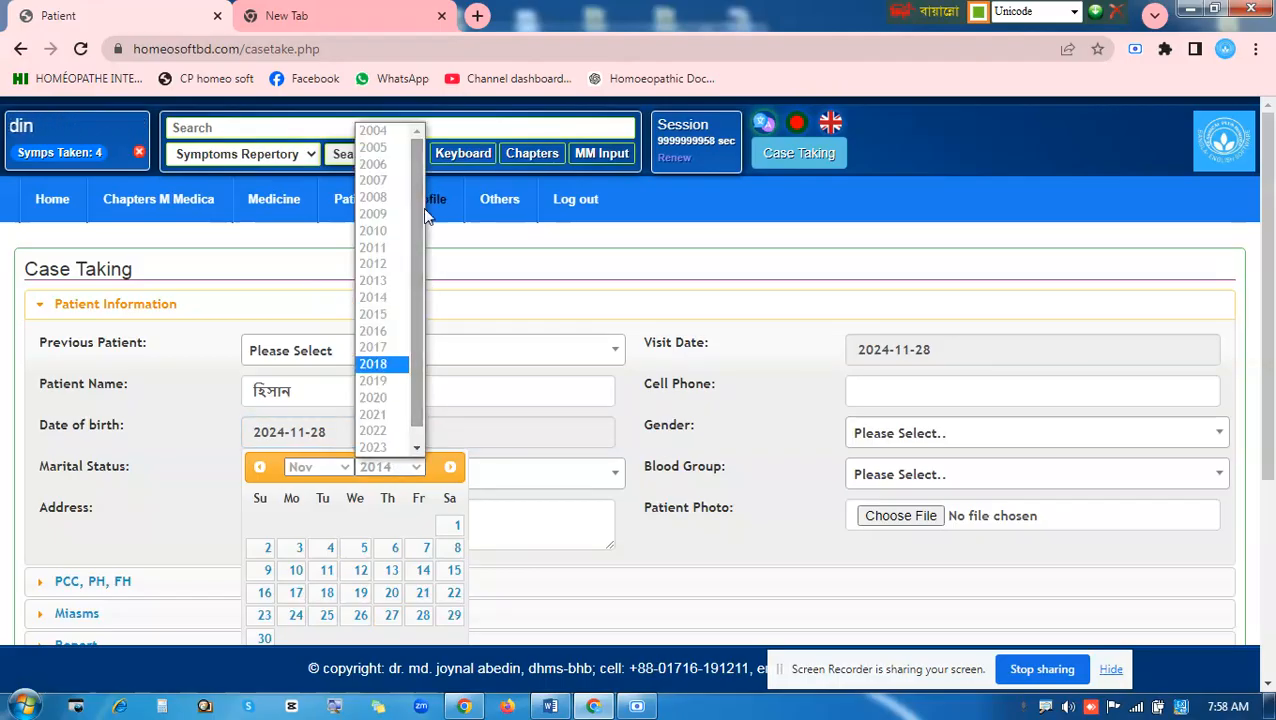
pyautogui.click(378, 131)
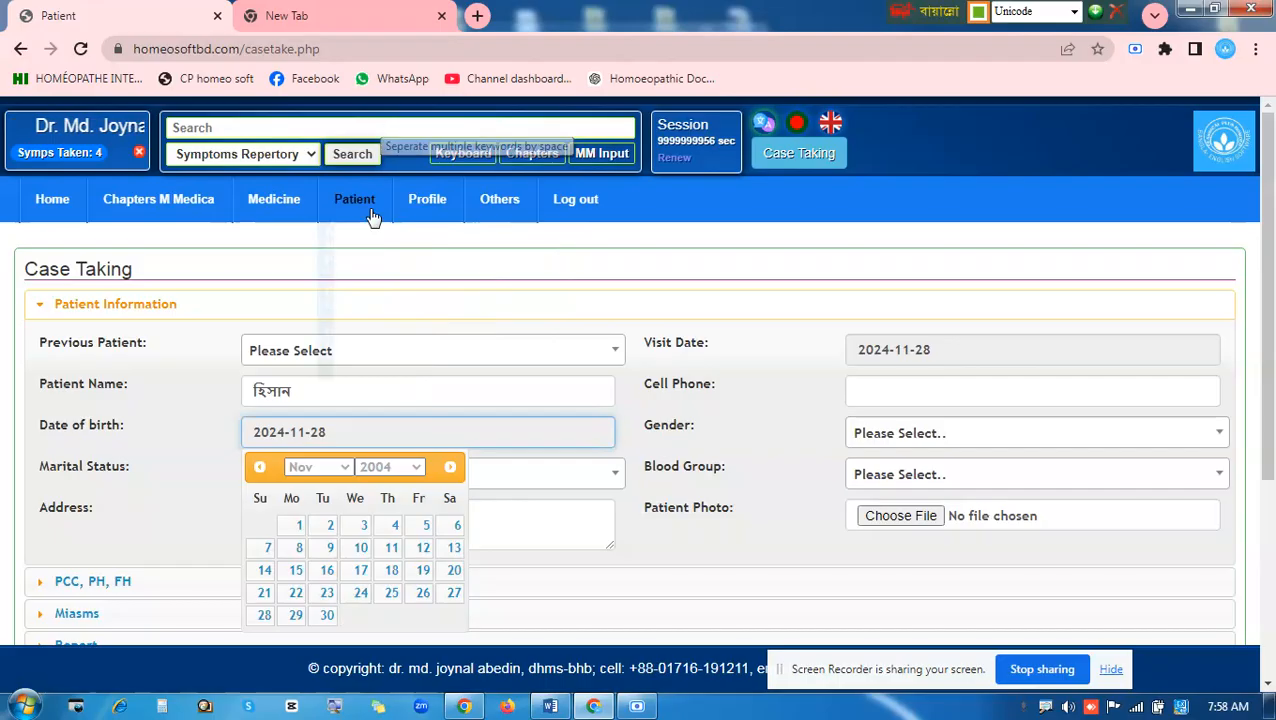
pyautogui.click(343, 472)
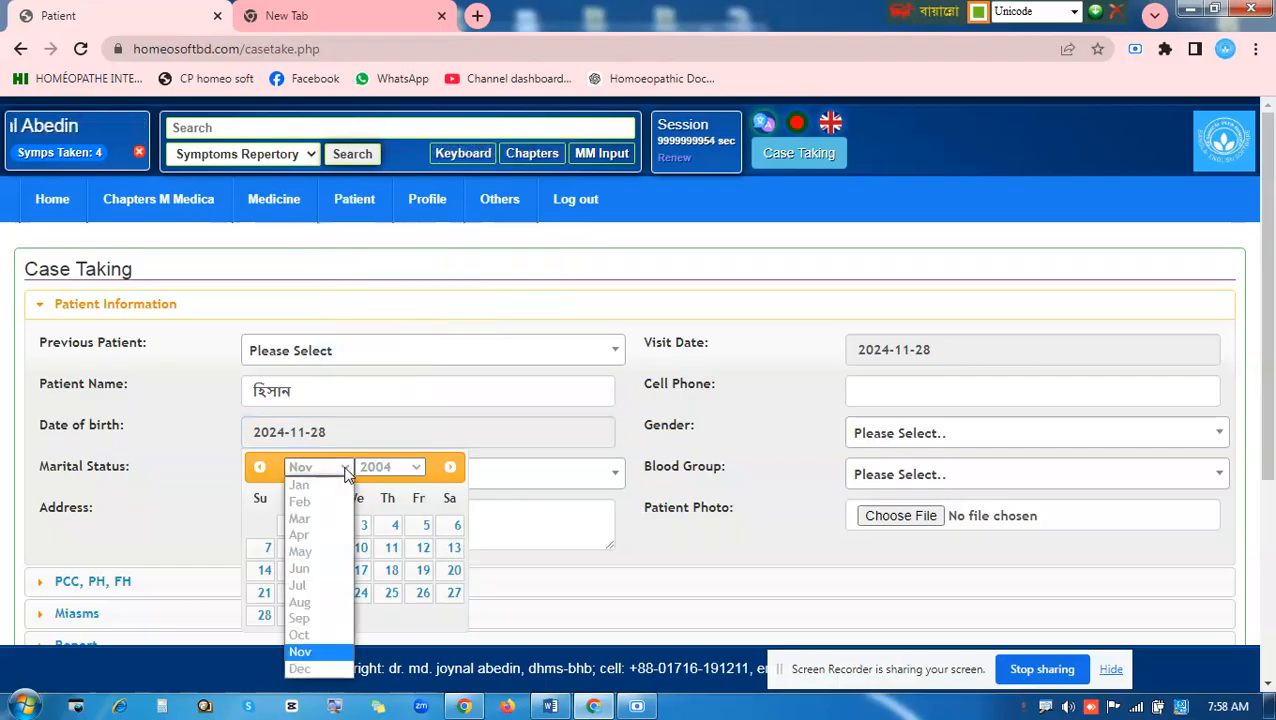
pyautogui.click(301, 536)
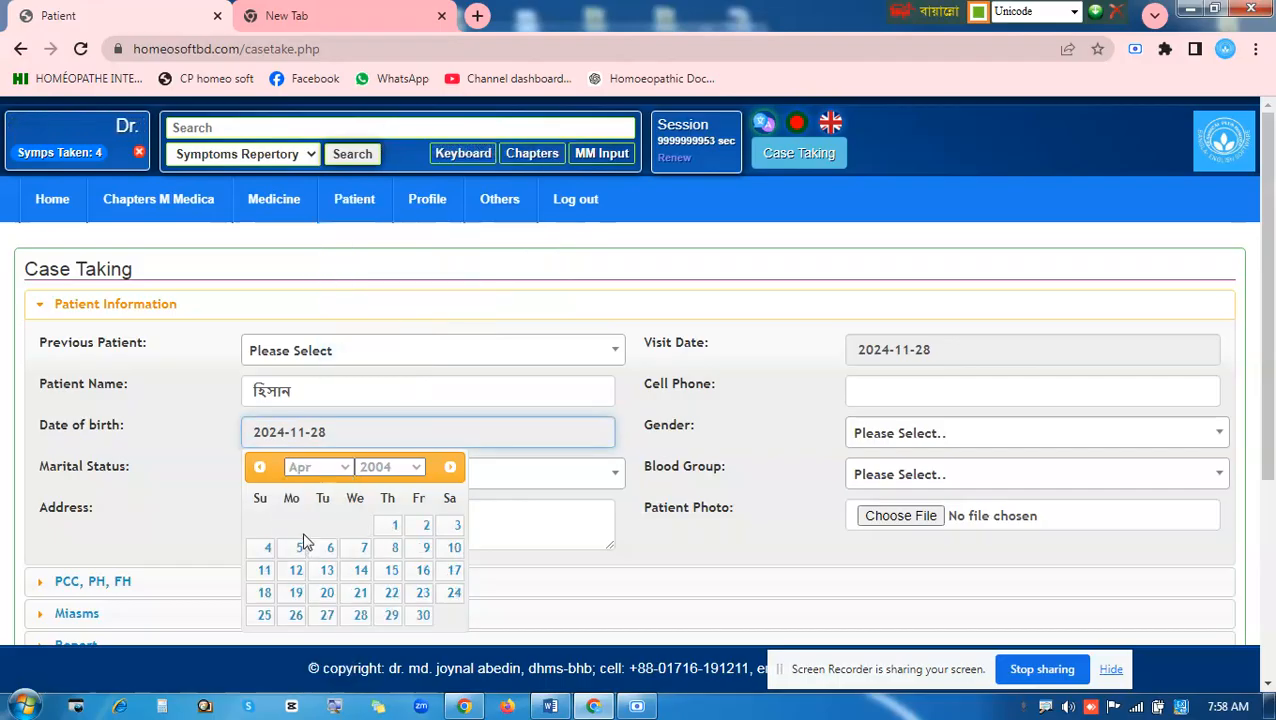
pyautogui.click(360, 572)
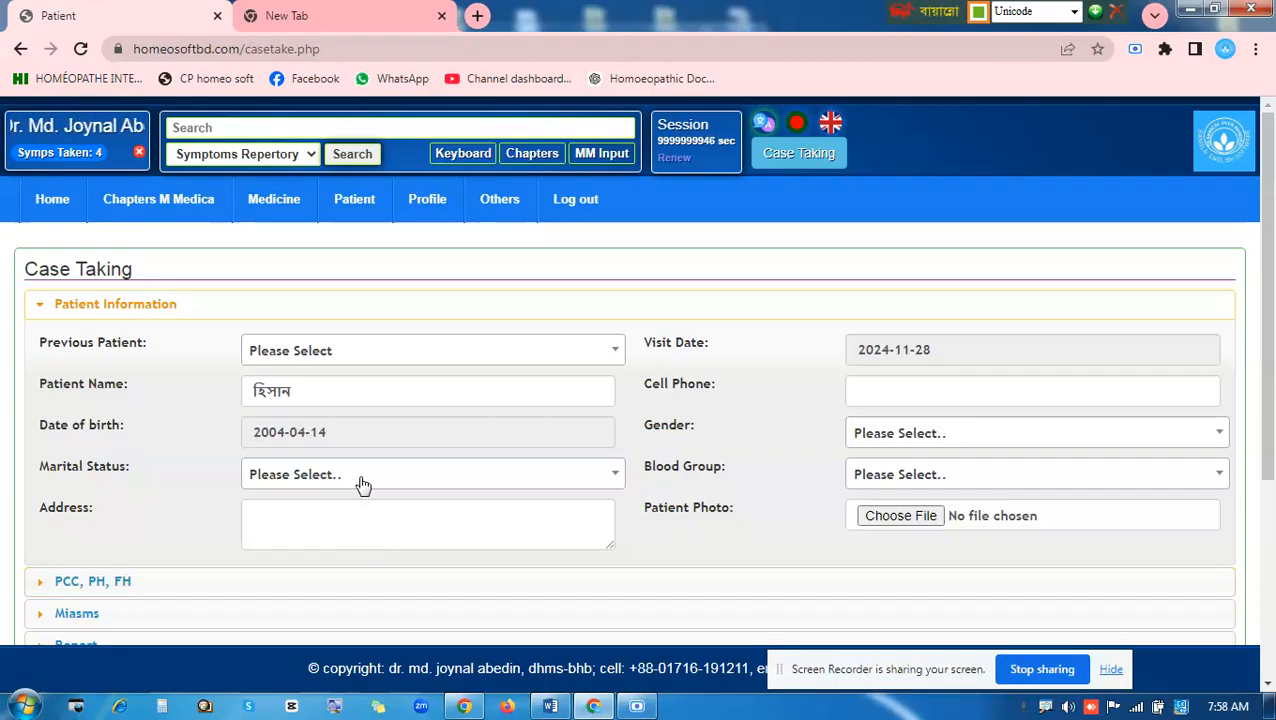
# Fill in the patient's cell phone number with the suggested entry.
pyautogui.scroll(-2, 333, 480)
pyautogui.scroll(1, 323, 418)
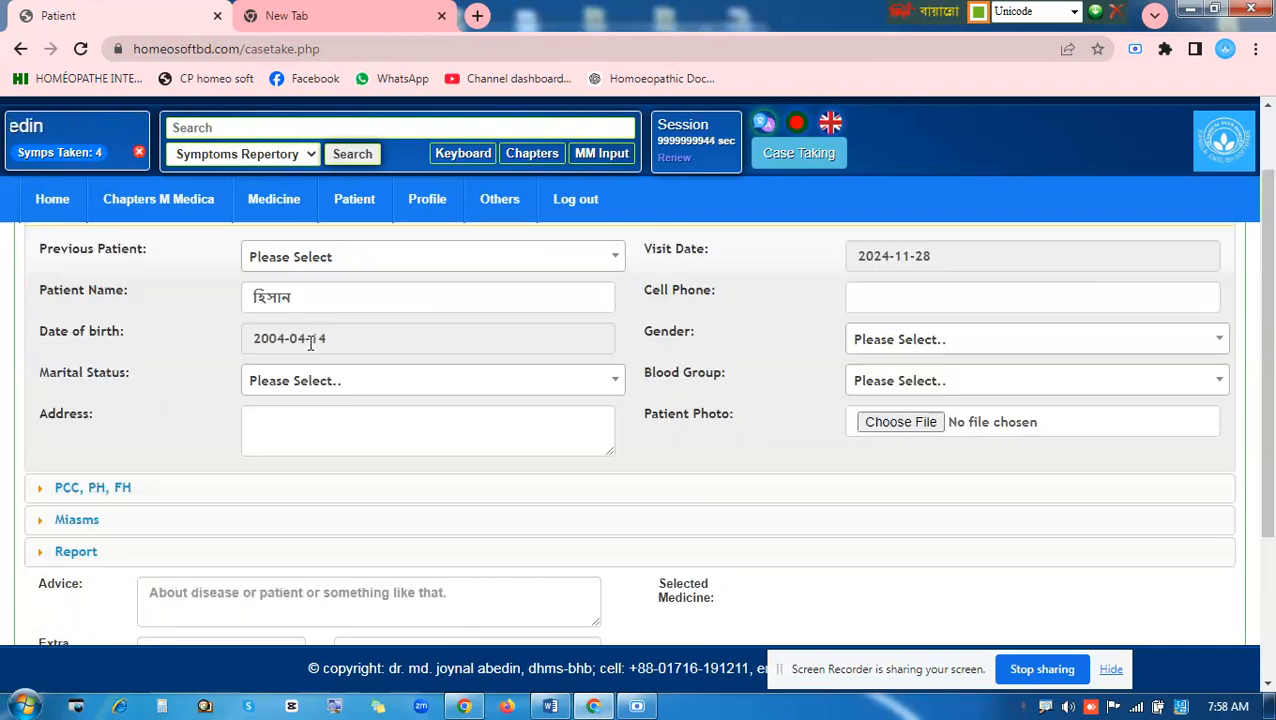
pyautogui.scroll(1, 449, 403)
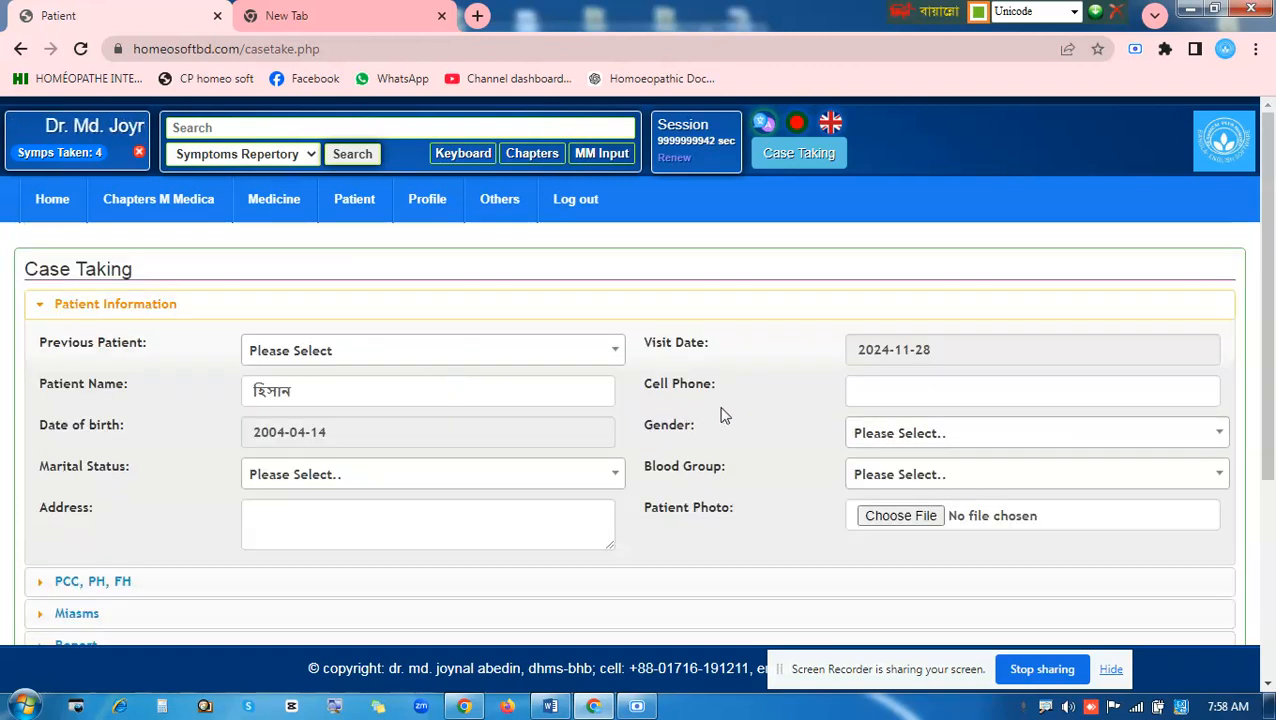
pyautogui.click(903, 398)
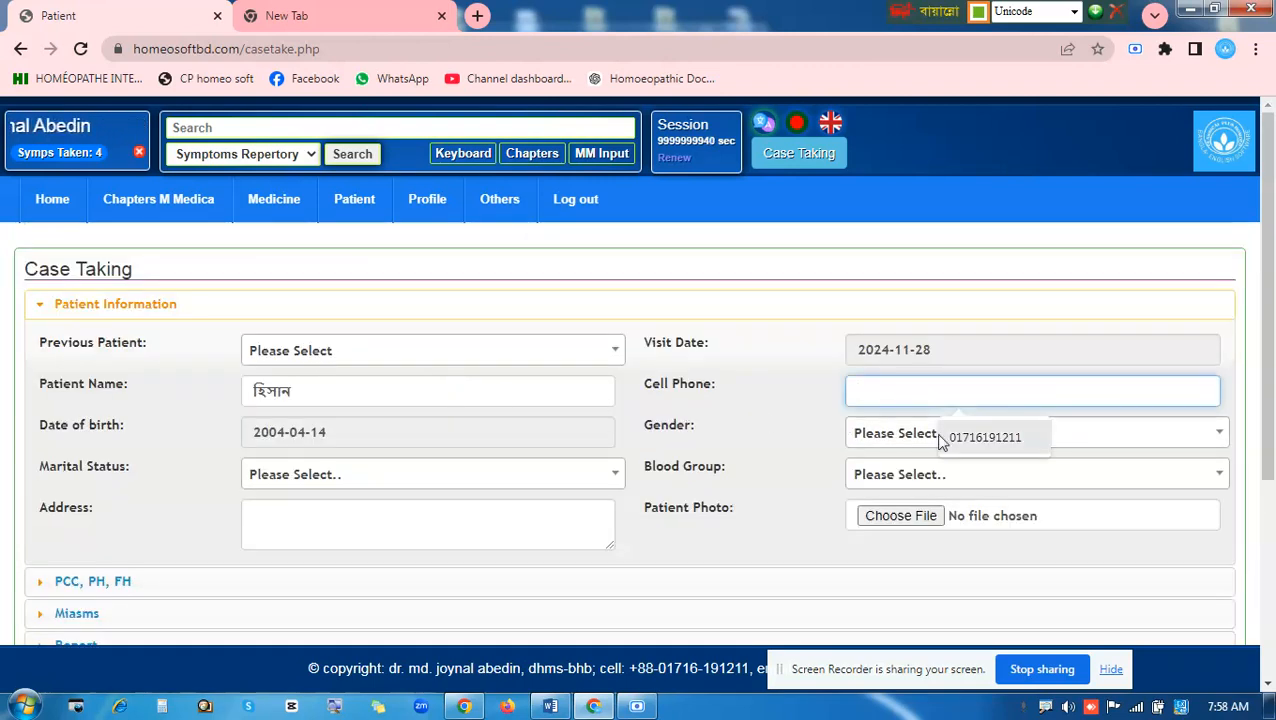
pyautogui.click(968, 440)
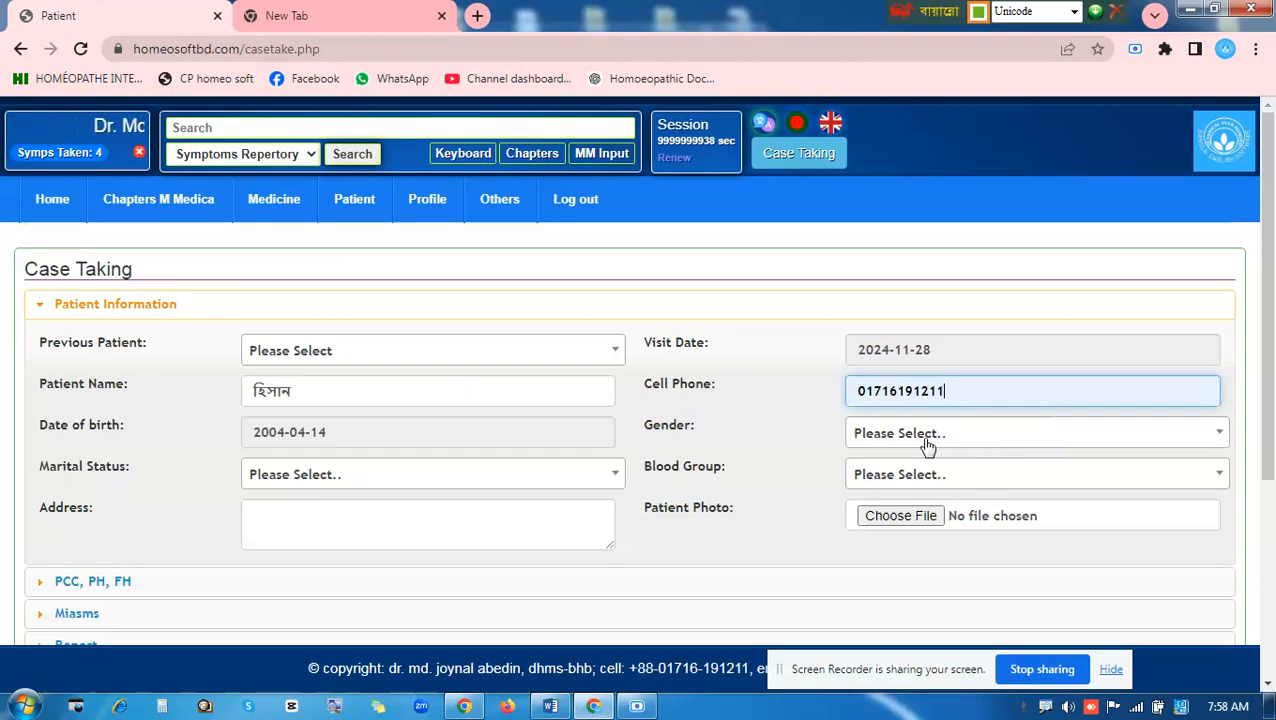
# In the PCC, PH, FH section, mark Asthma as the present chief complaint with the note "৩ বছর".
pyautogui.scroll(-2, 755, 484)
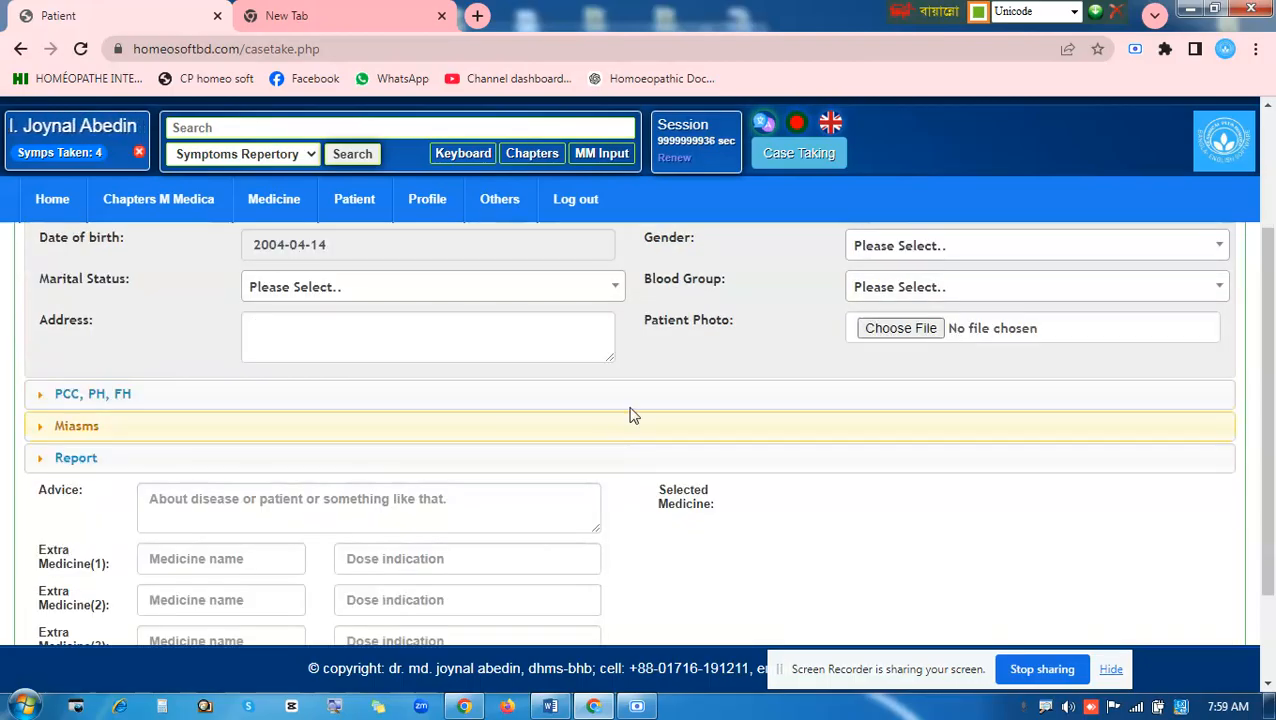
pyautogui.scroll(-1, 584, 396)
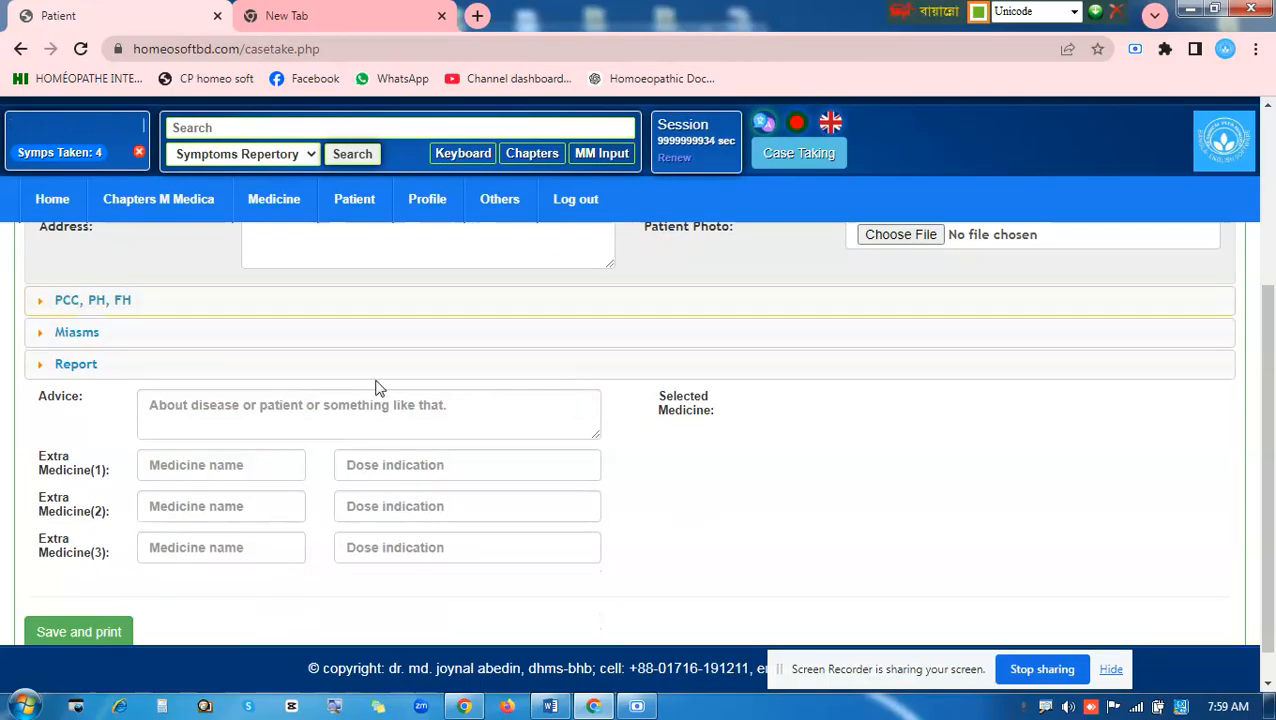
pyautogui.click(97, 308)
pyautogui.scroll(1, 300, 335)
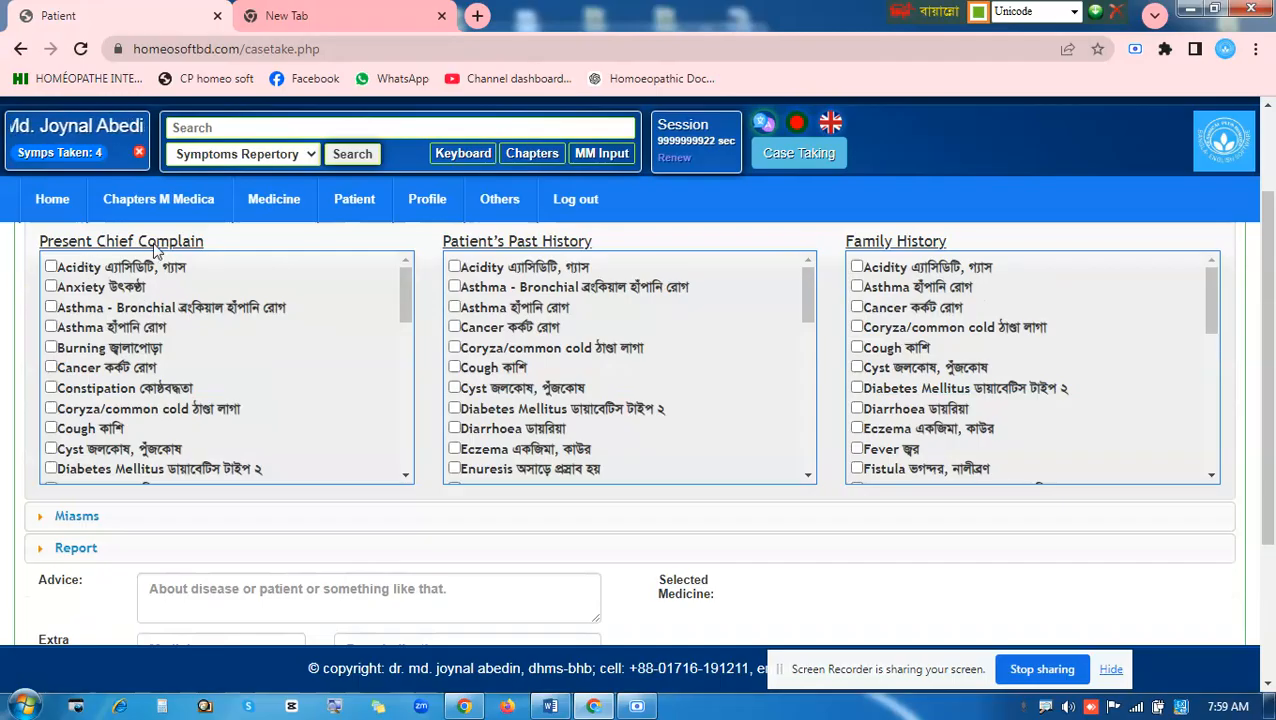
pyautogui.click(52, 329)
pyautogui.click(89, 352)
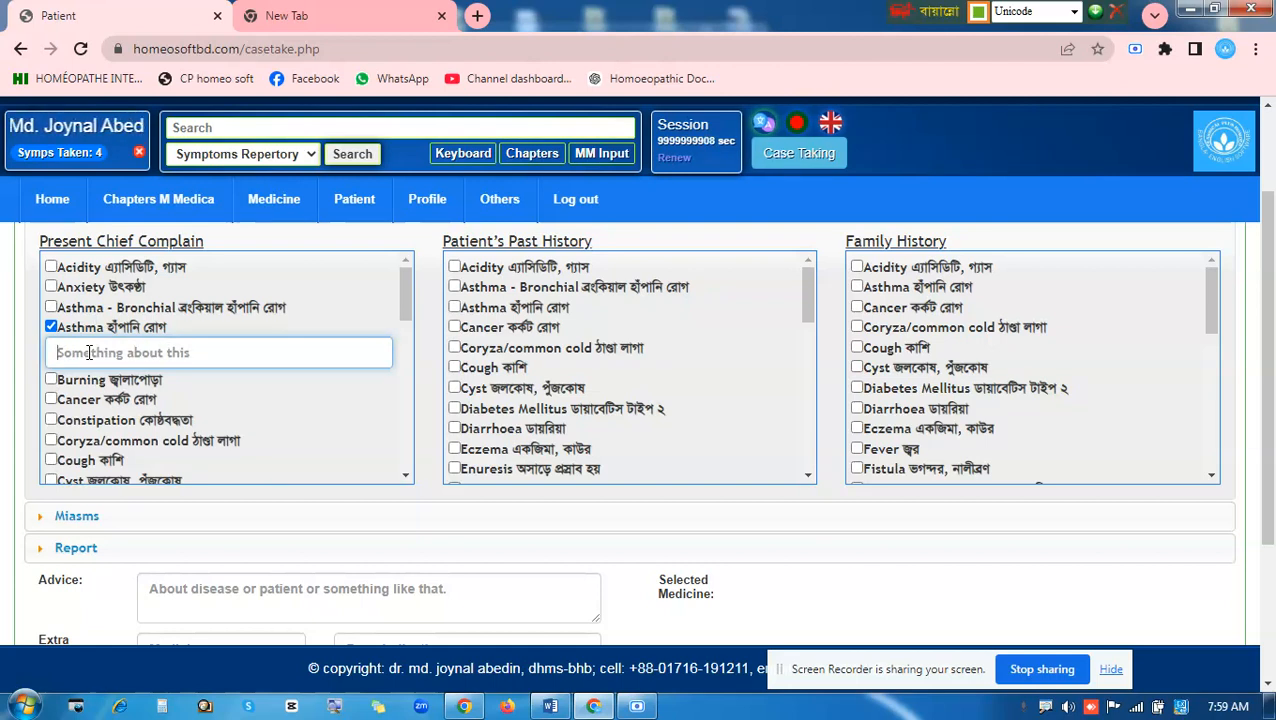
pyautogui.write('ও')
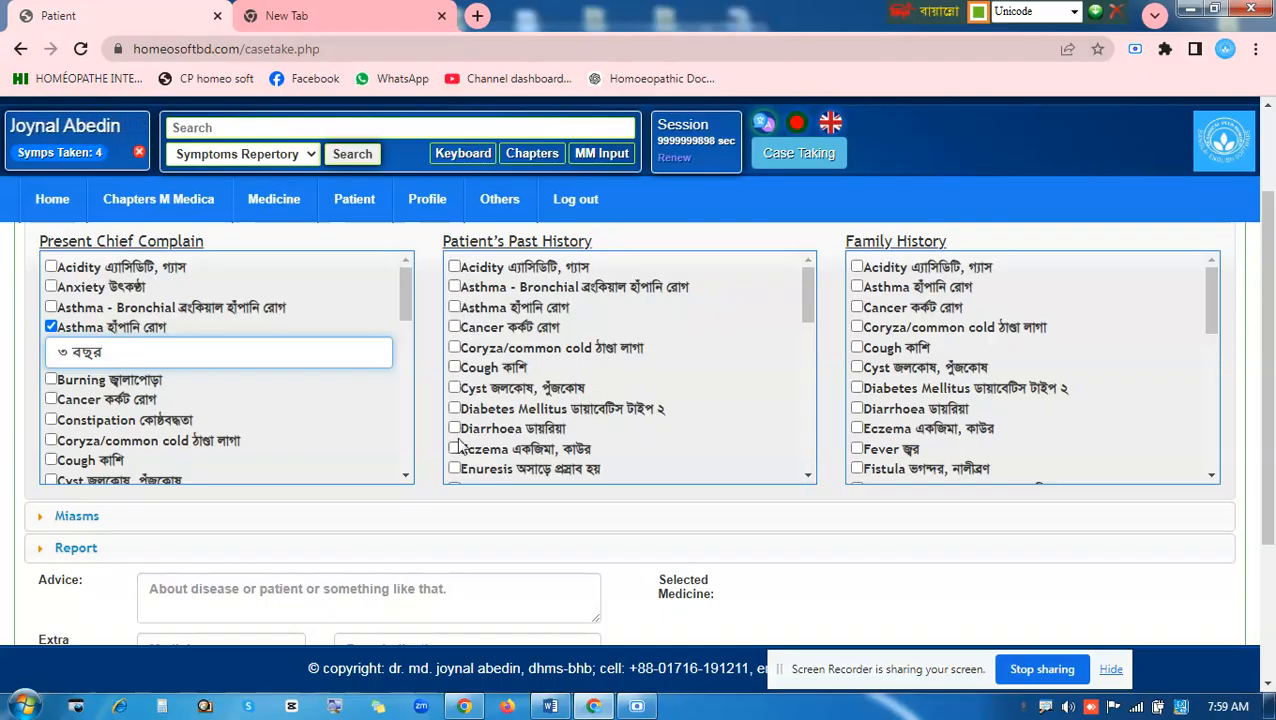
# Mark Acidity in the patient's past history and add the note "২ বছর".
pyautogui.click(455, 267)
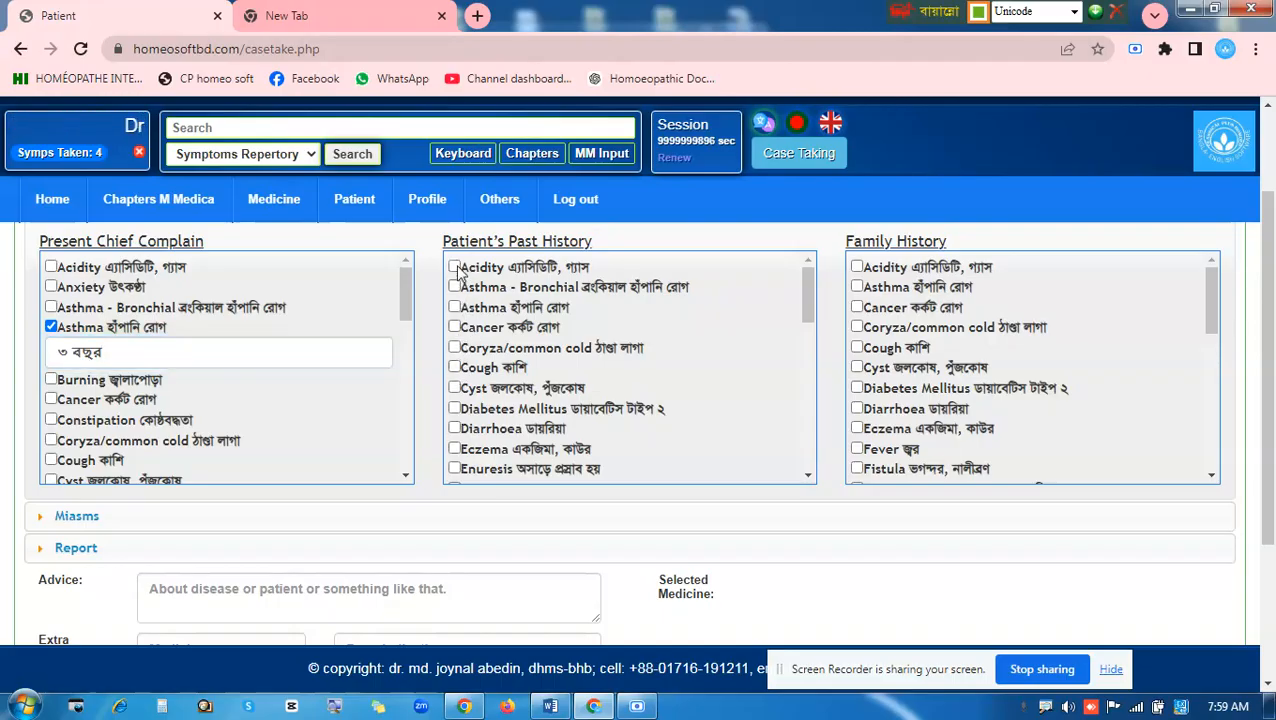
pyautogui.click(493, 291)
pyautogui.write('২ বছর')
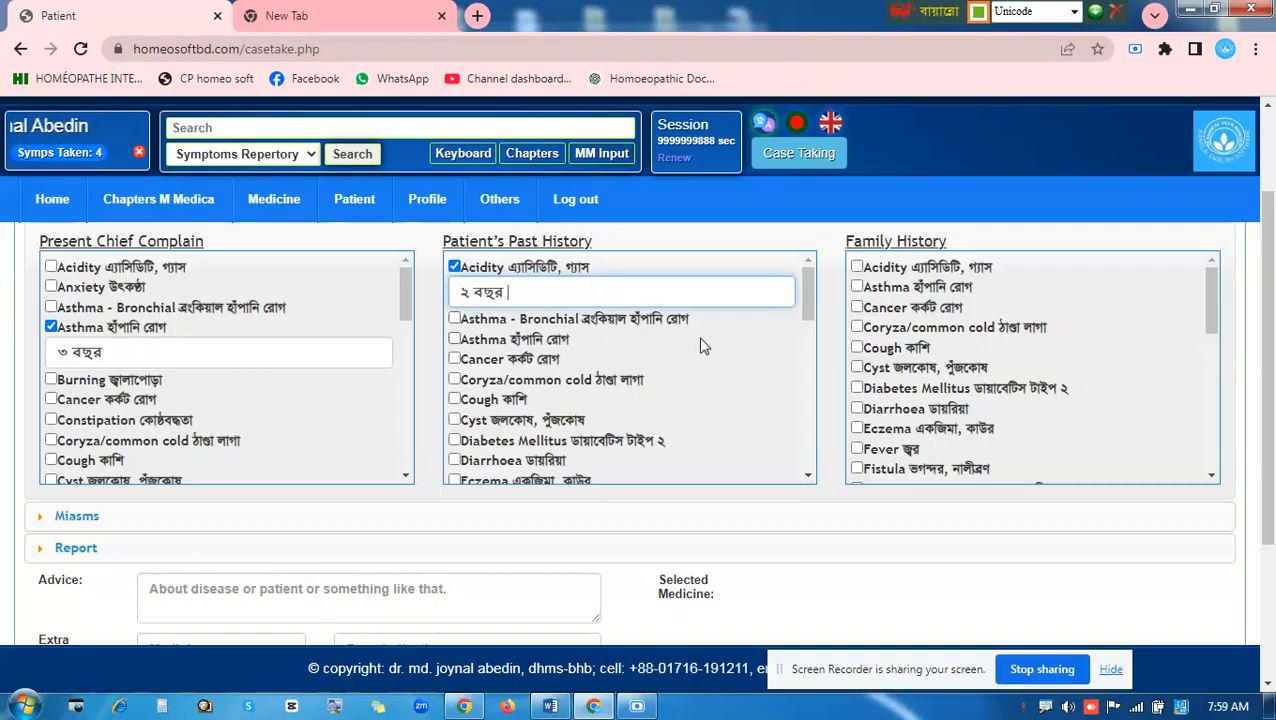
# Mark Asthma in the family history with the note "বাবার", and collapse the PCC, PH, FH section.
pyautogui.click(857, 287)
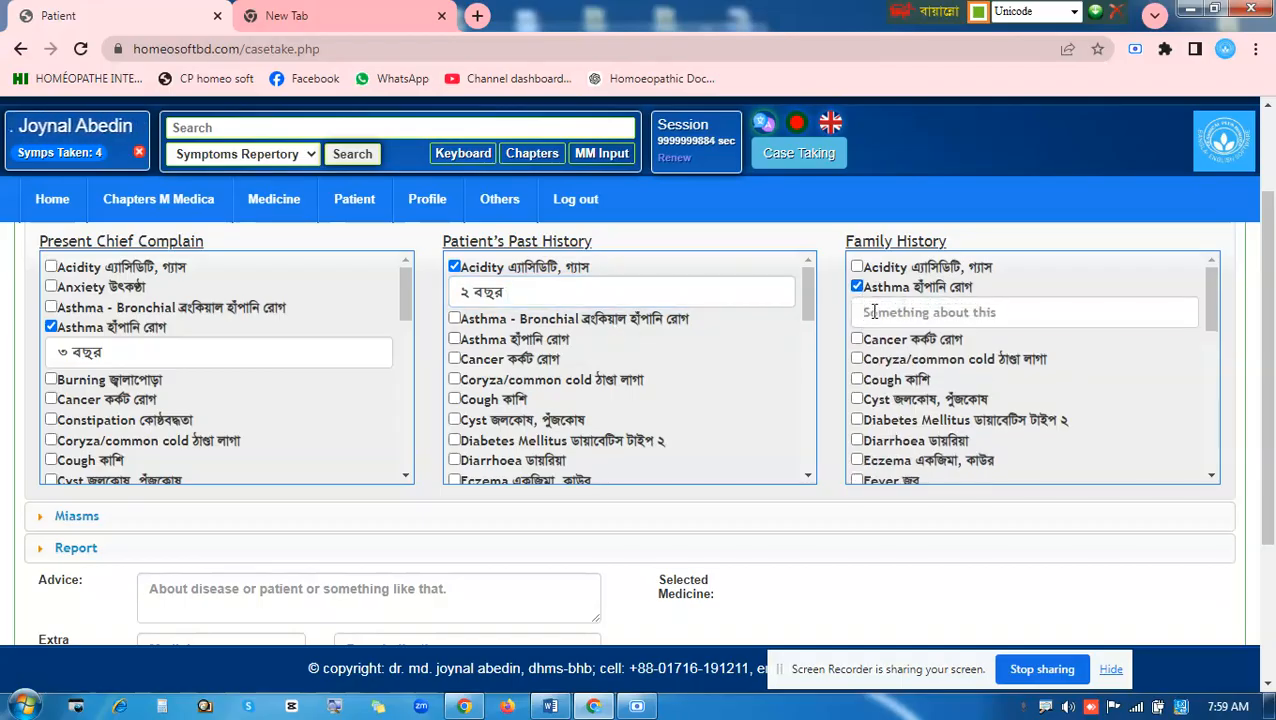
pyautogui.click(870, 312)
pyautogui.write('বাবার')
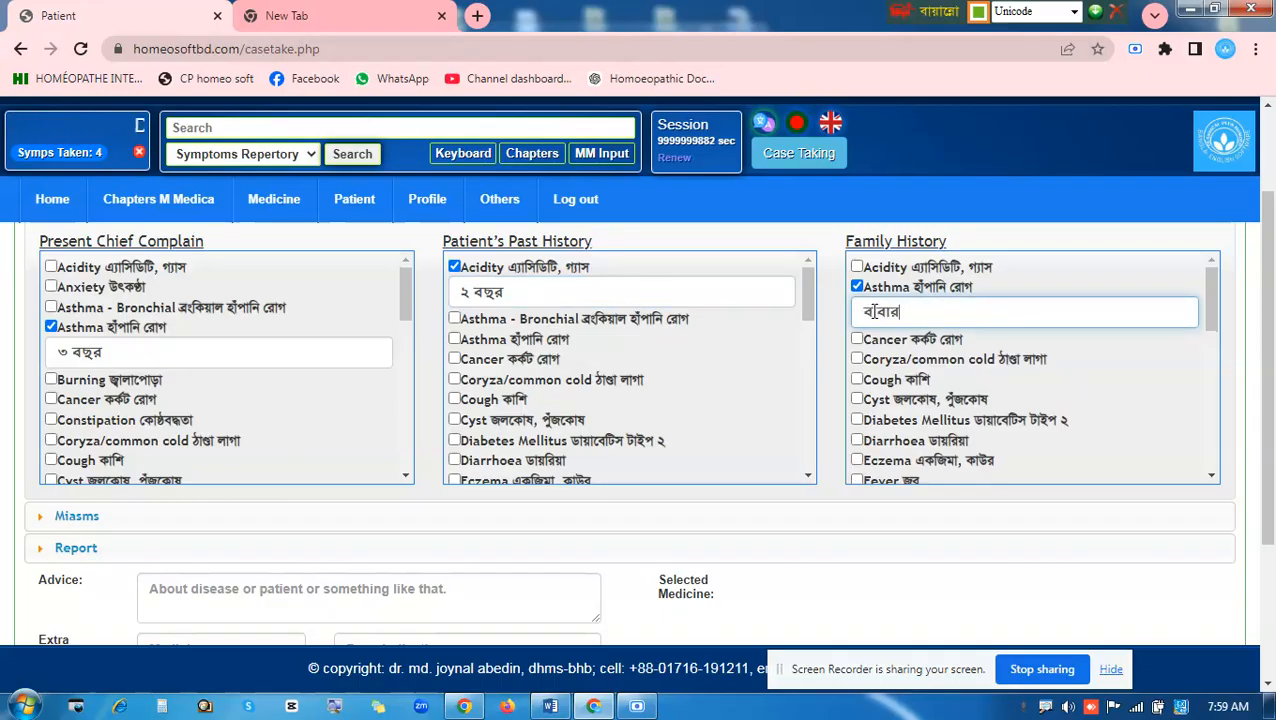
pyautogui.scroll(2, 495, 386)
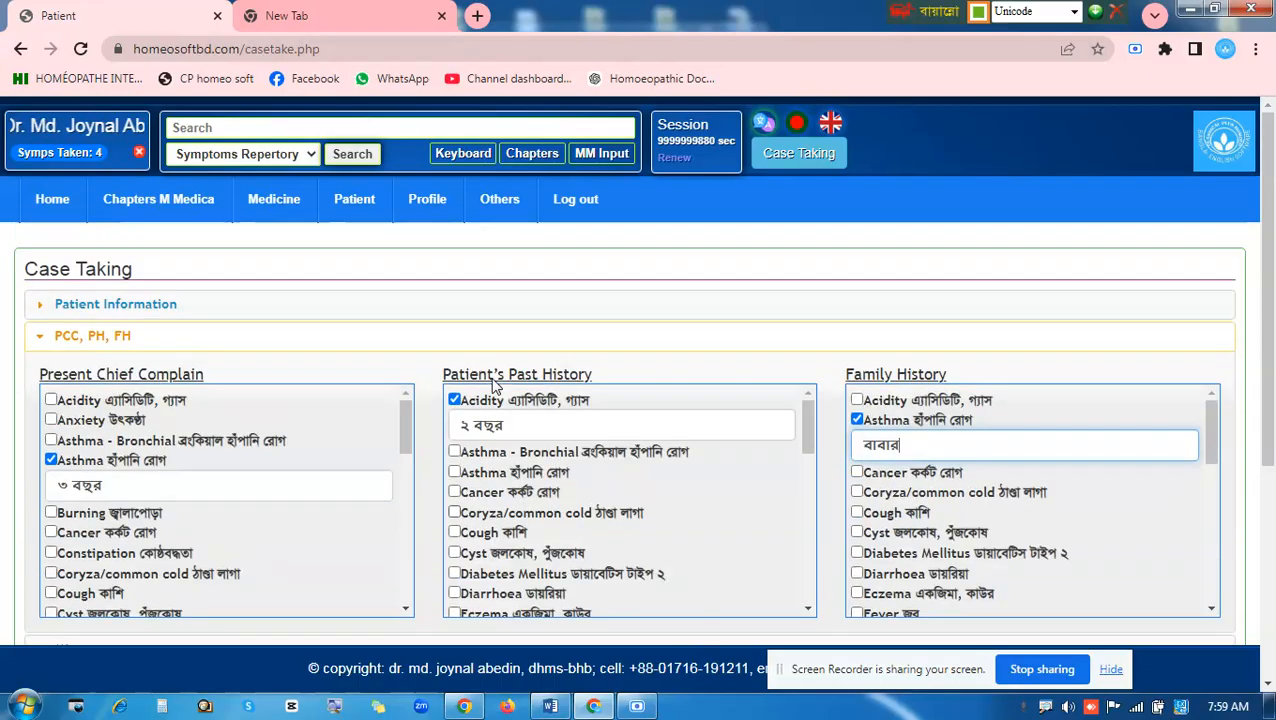
pyautogui.click(100, 342)
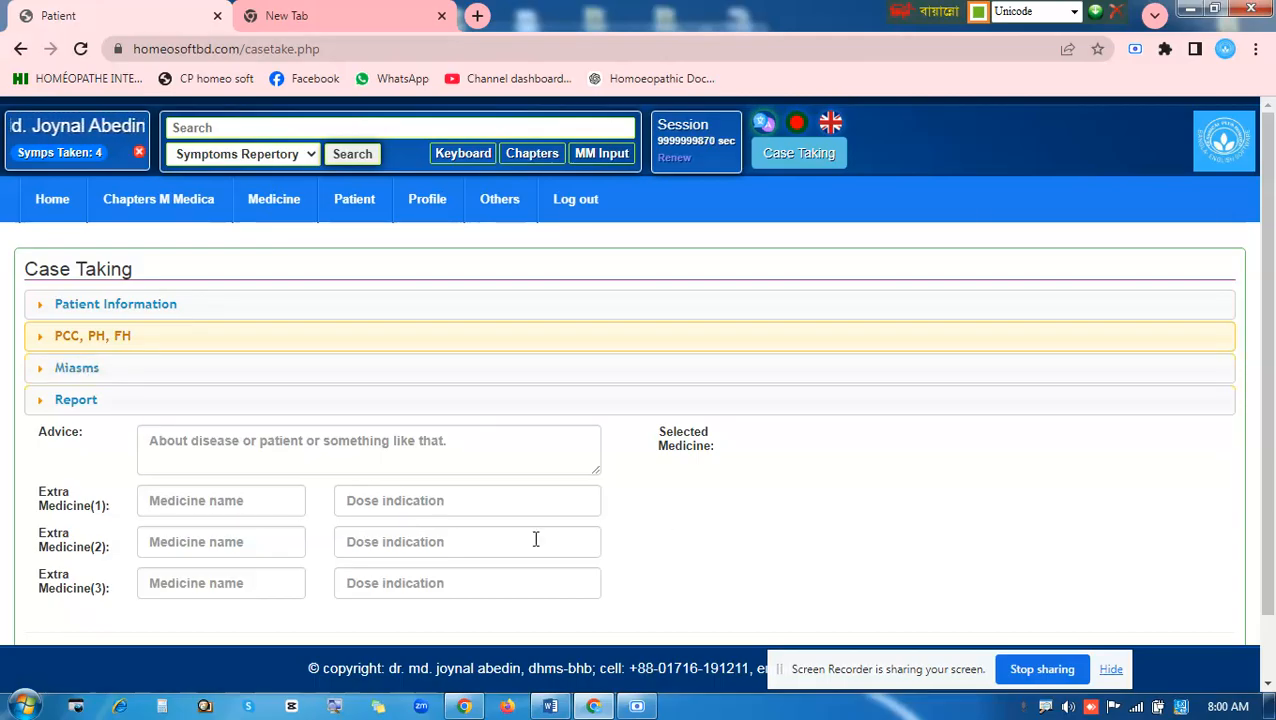
# In the Miasms section, select all nine consecutive symptoms from Absent-minded through Brights Diseases.
pyautogui.click(81, 374)
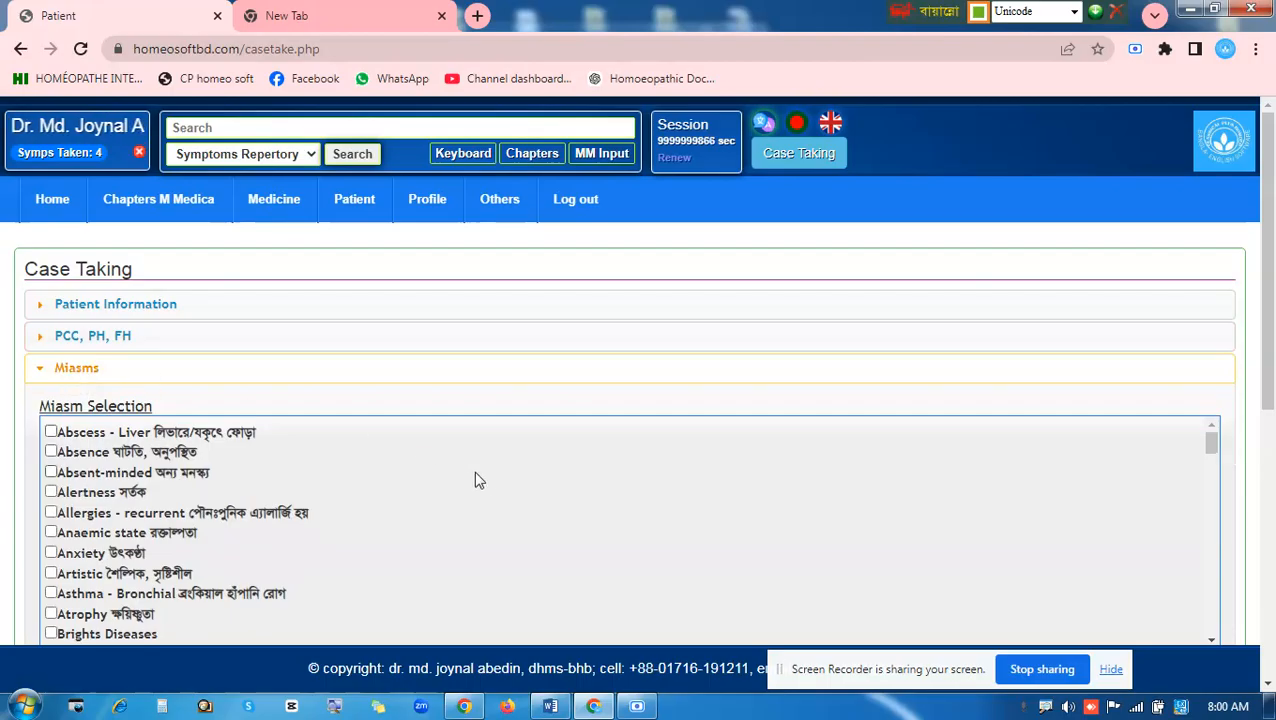
pyautogui.scroll(-1, 483, 483)
pyautogui.scroll(1, 483, 483)
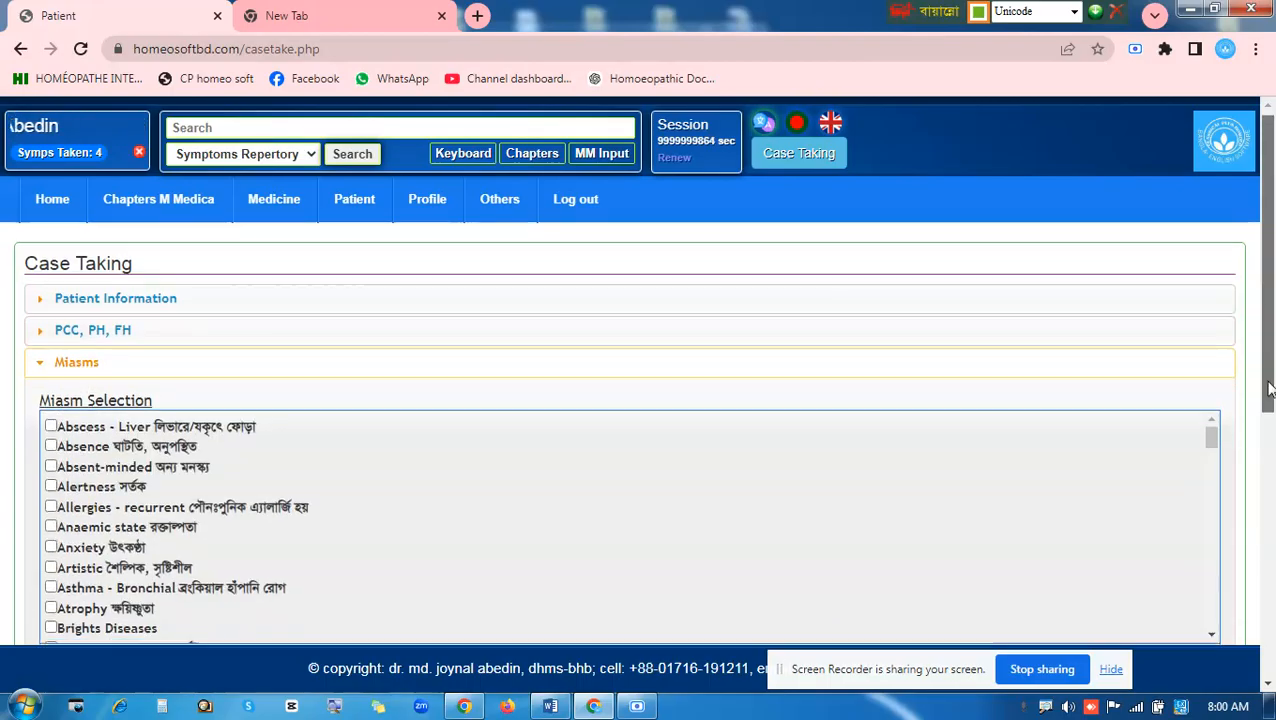
pyautogui.moveTo(1268, 373); pyautogui.dragTo(1272, 450)
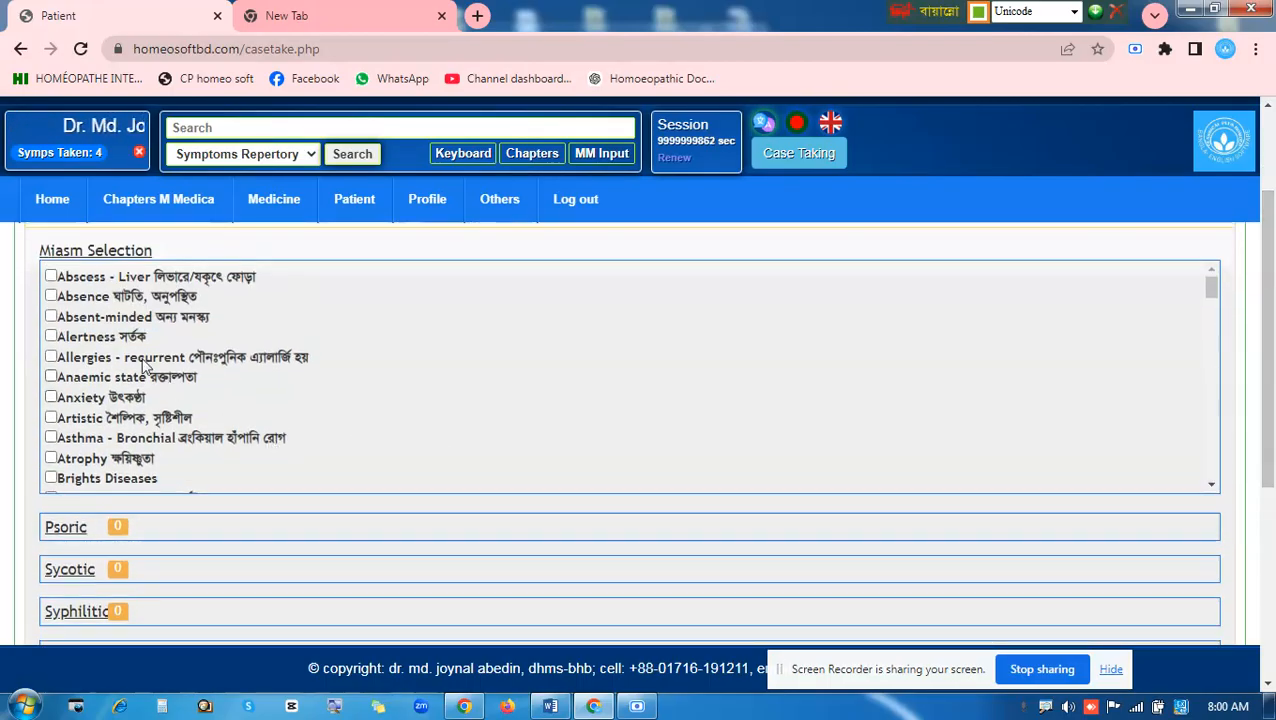
pyautogui.click(102, 318)
pyautogui.click(94, 338)
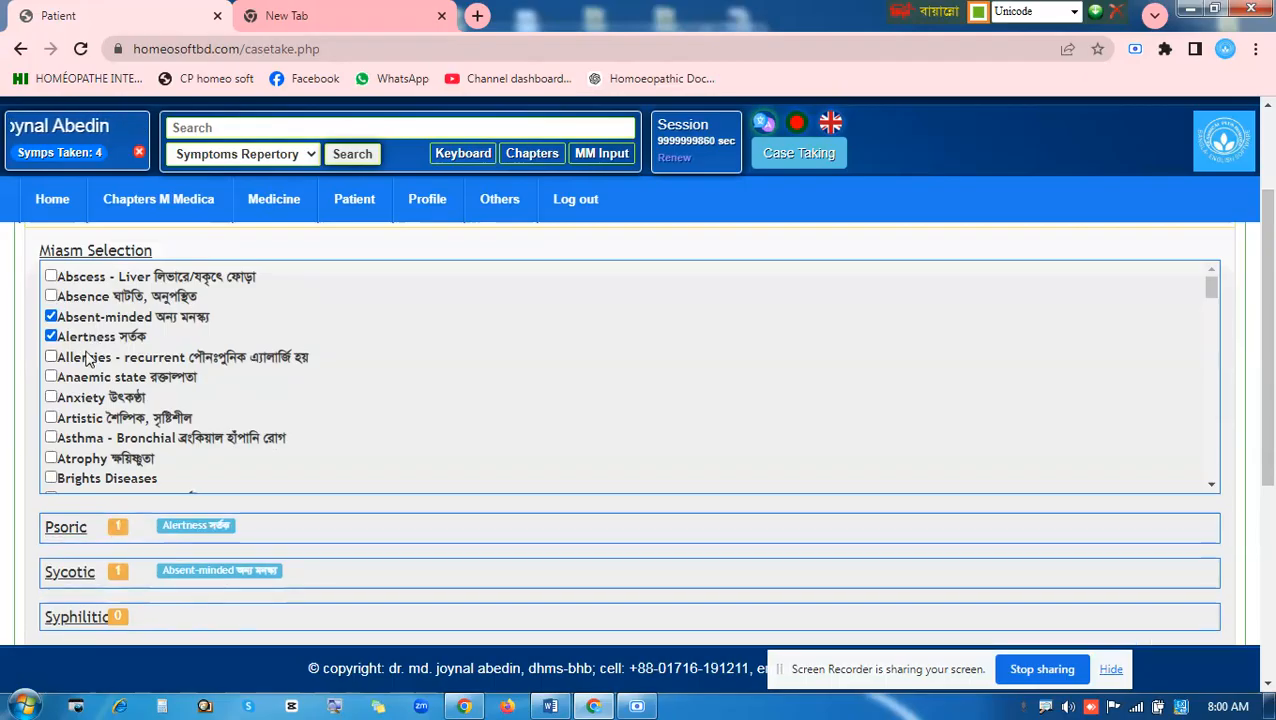
pyautogui.click(90, 358)
pyautogui.click(88, 378)
pyautogui.click(92, 398)
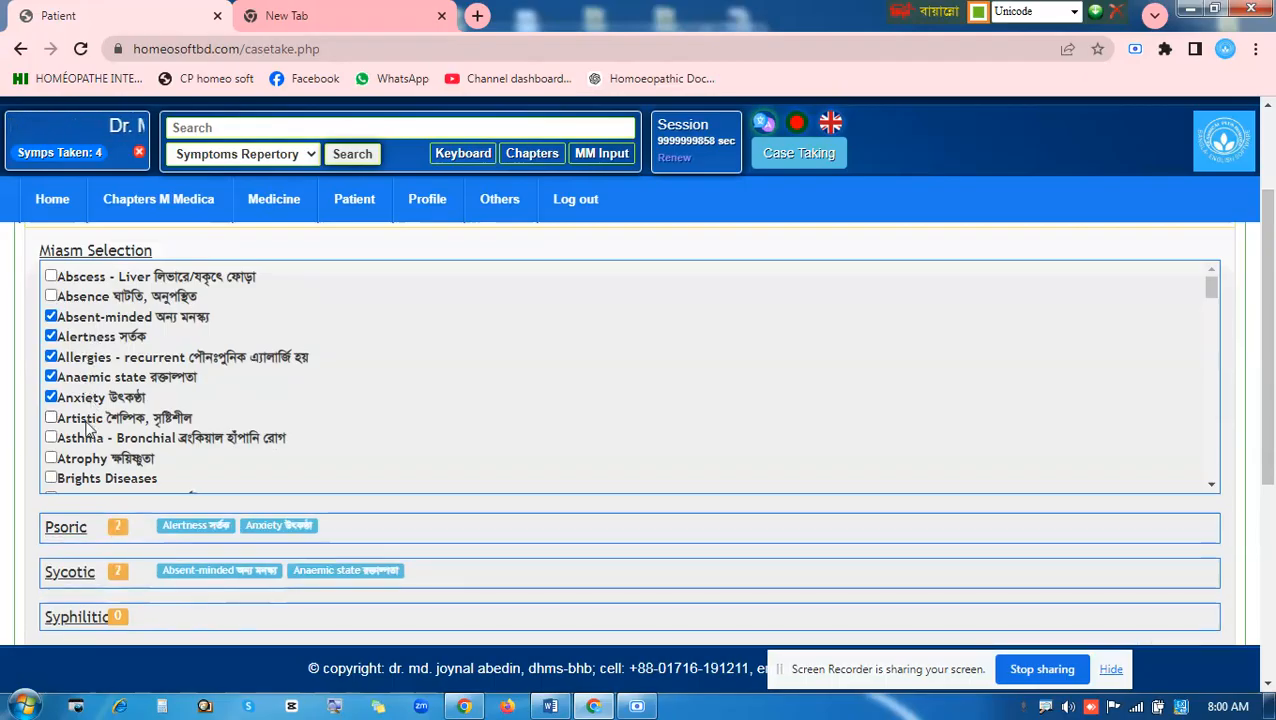
pyautogui.click(94, 418)
pyautogui.click(96, 438)
pyautogui.click(93, 458)
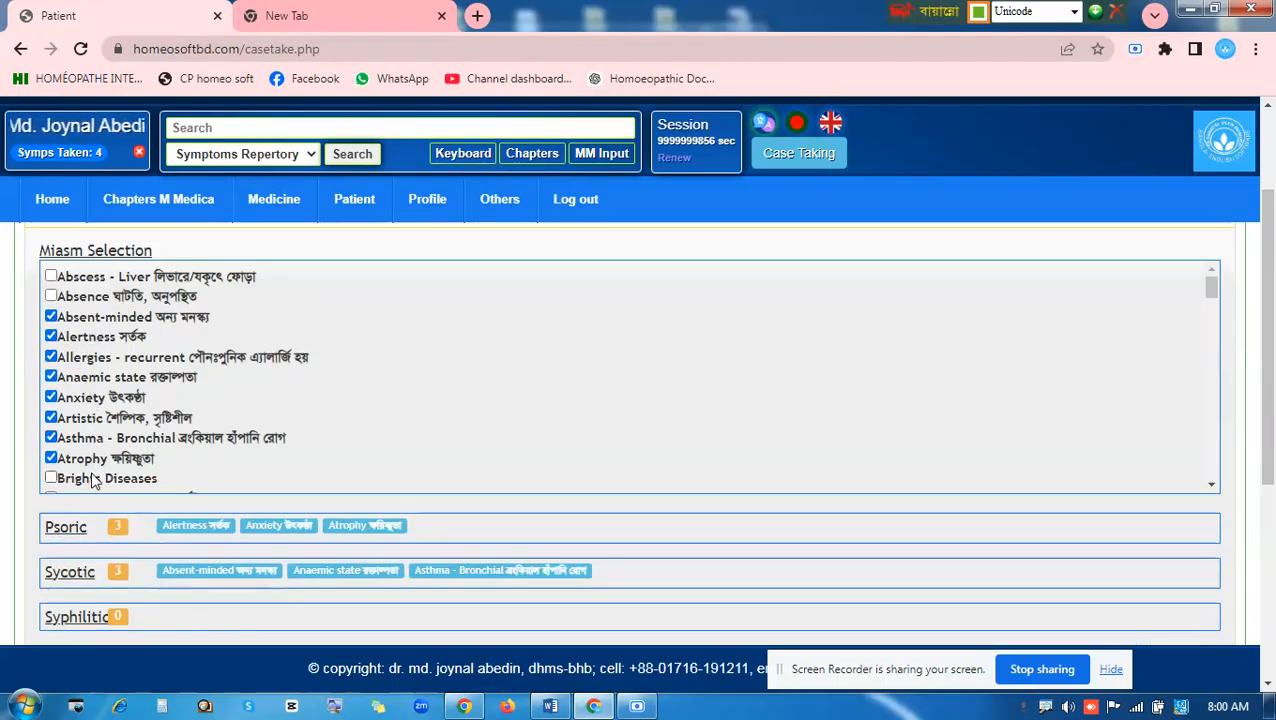
pyautogui.click(96, 478)
# Add Colics and Circle pattern to the selected miasm symptoms.
pyautogui.scroll(-1, 338, 445)
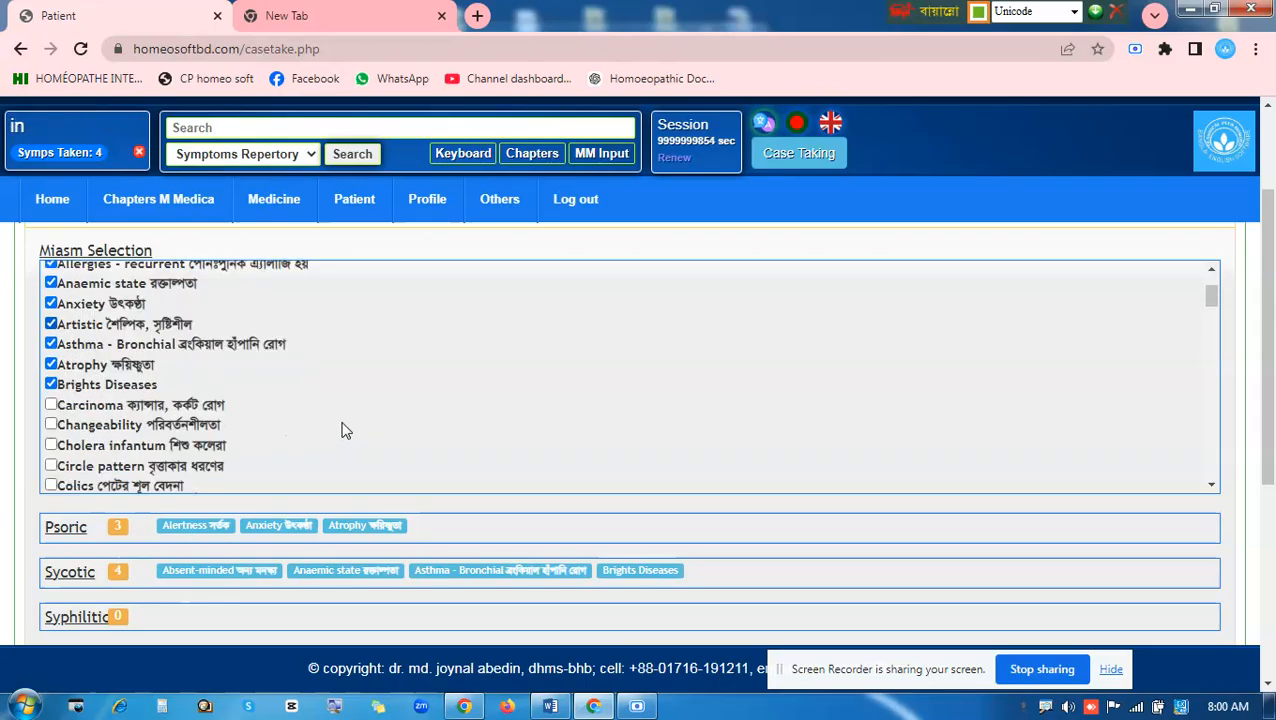
pyautogui.scroll(-1, 340, 437)
pyautogui.click(83, 396)
pyautogui.click(95, 373)
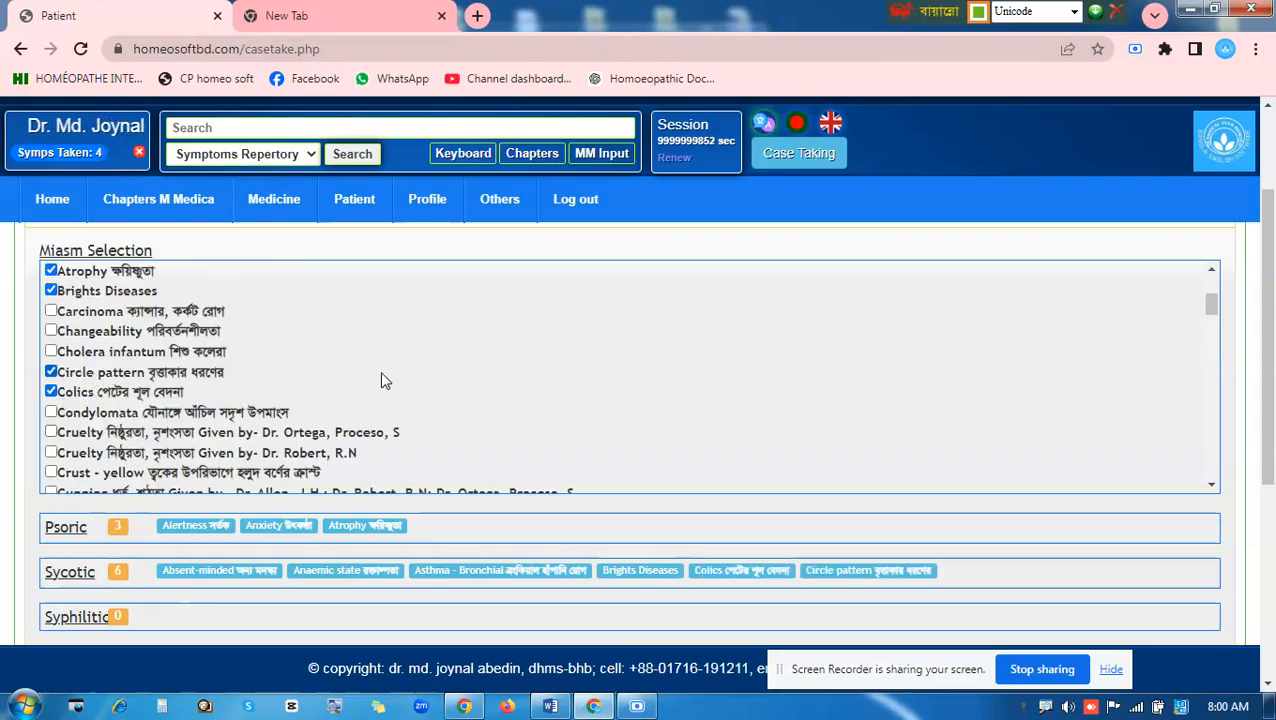
# Review the miasm symptom list and collapse the Miasms section.
pyautogui.scroll(-2, 380, 371)
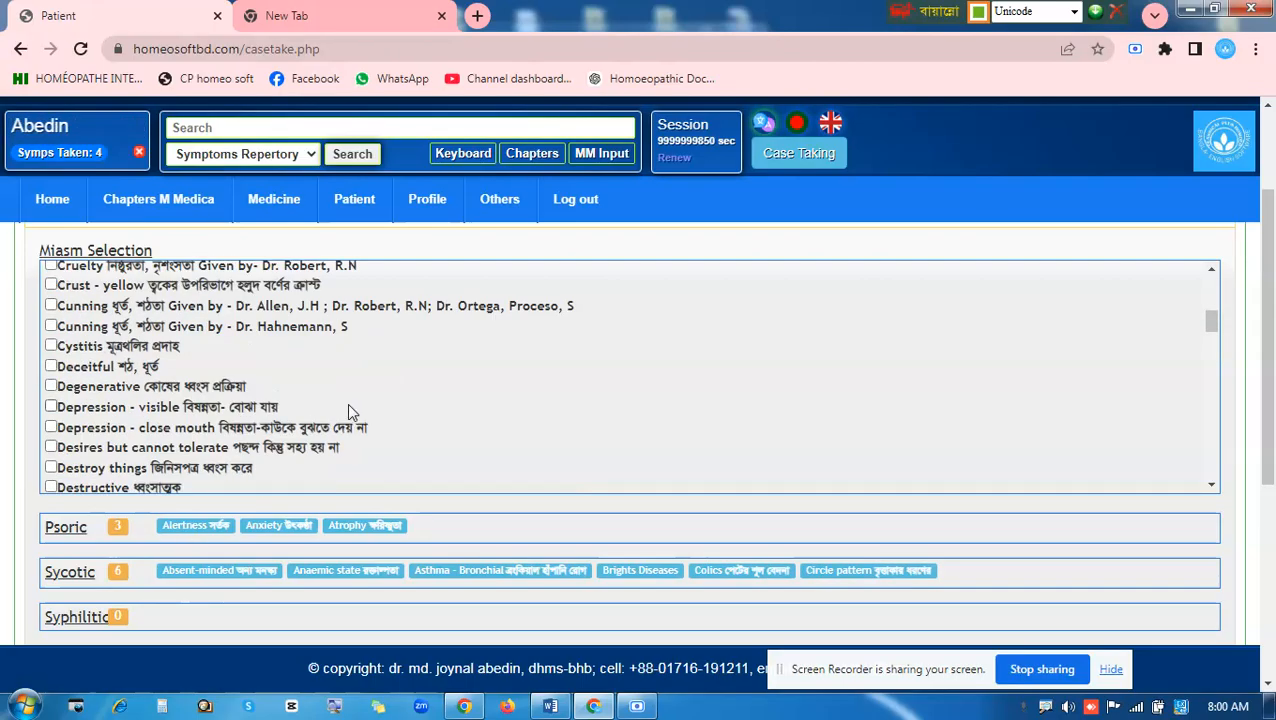
pyautogui.scroll(5, 350, 405)
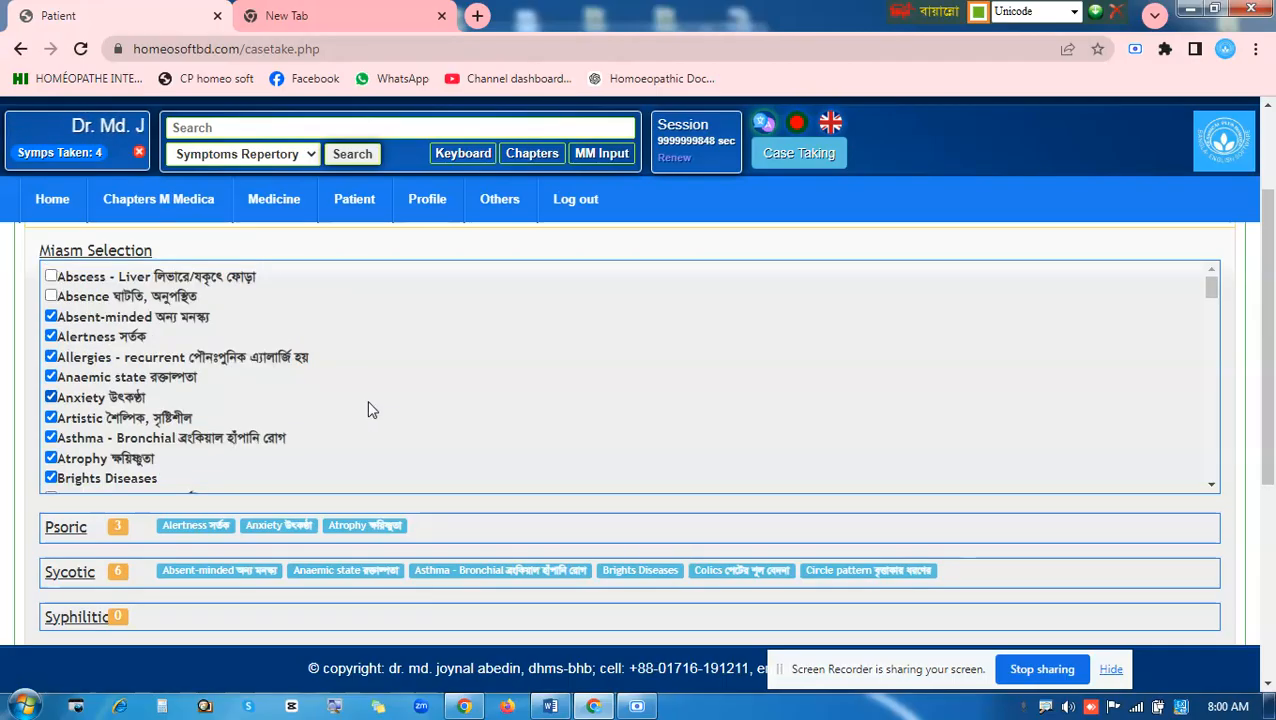
pyautogui.scroll(2, 421, 399)
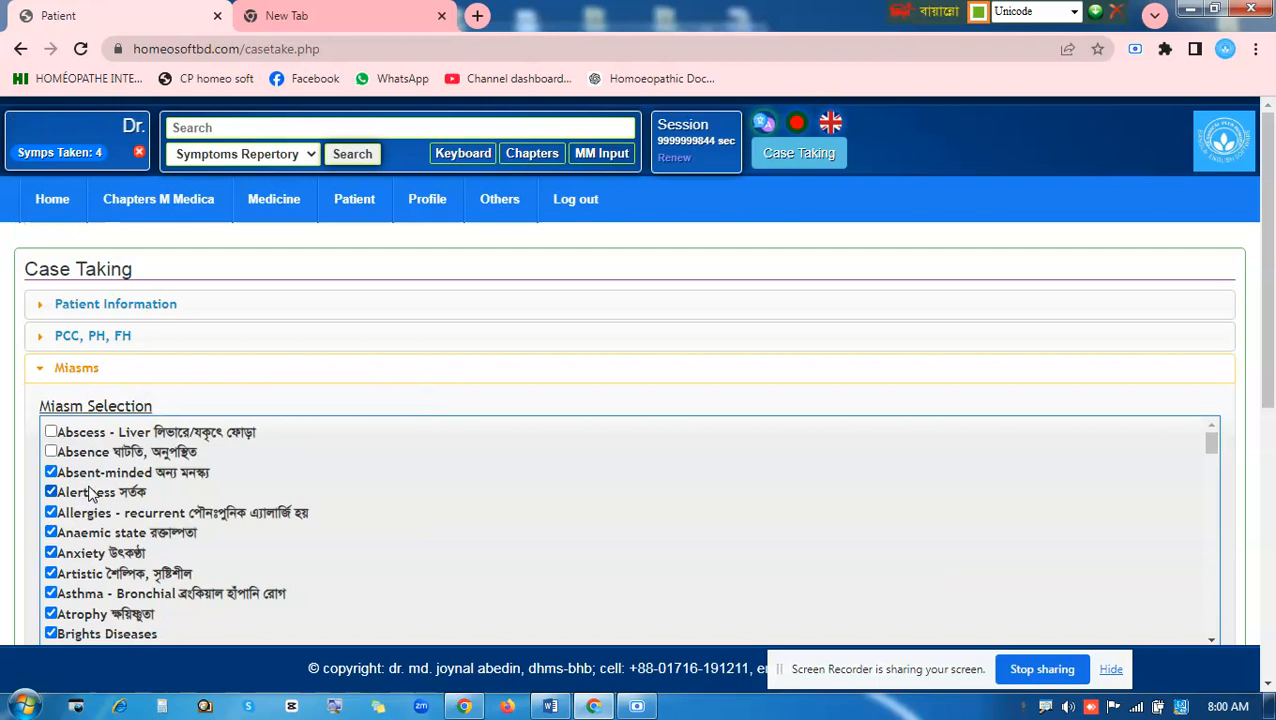
pyautogui.click(75, 370)
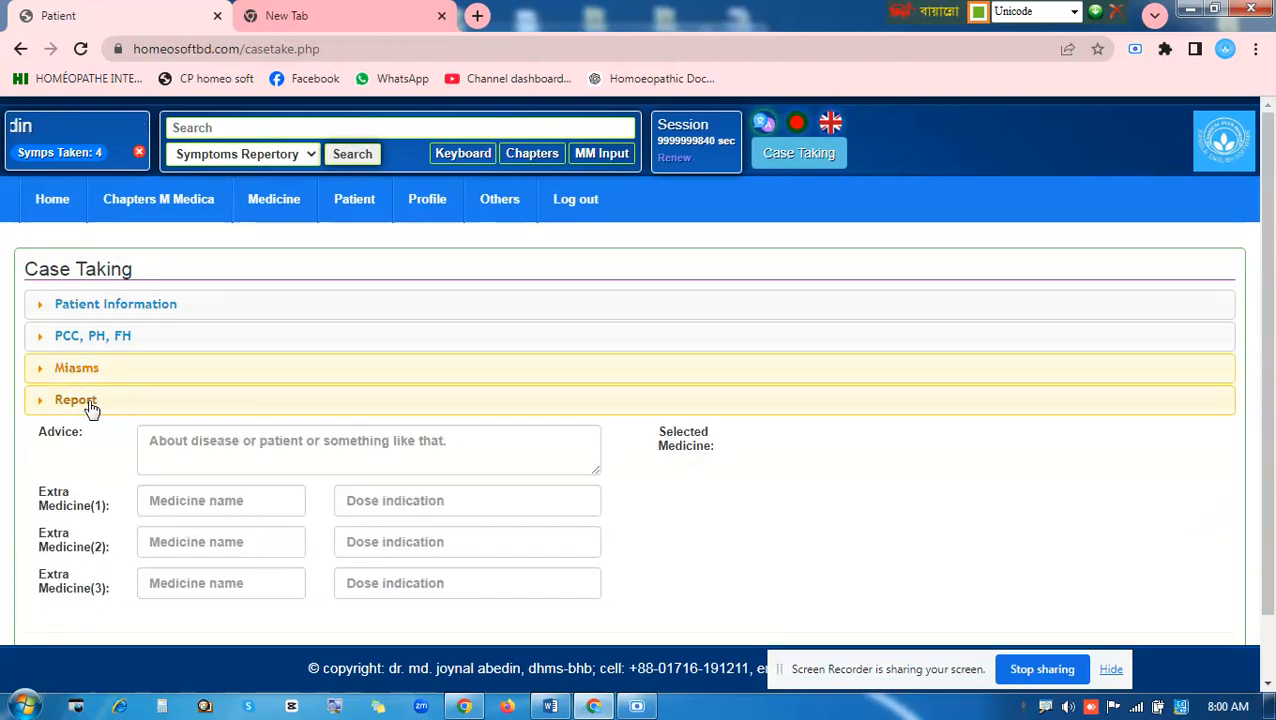
# Load the repertory report in the Report section and select dig (Digitalis Purpurea) as the medicine.
pyautogui.click(76, 401)
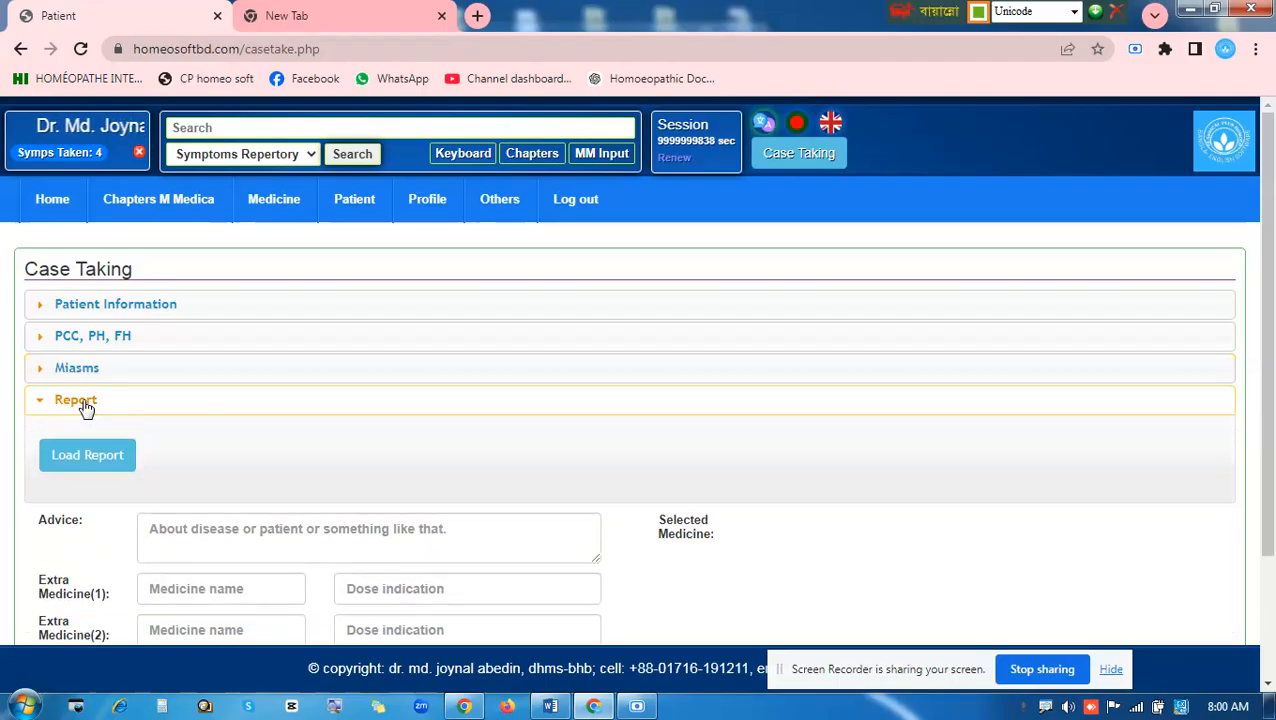
pyautogui.click(90, 456)
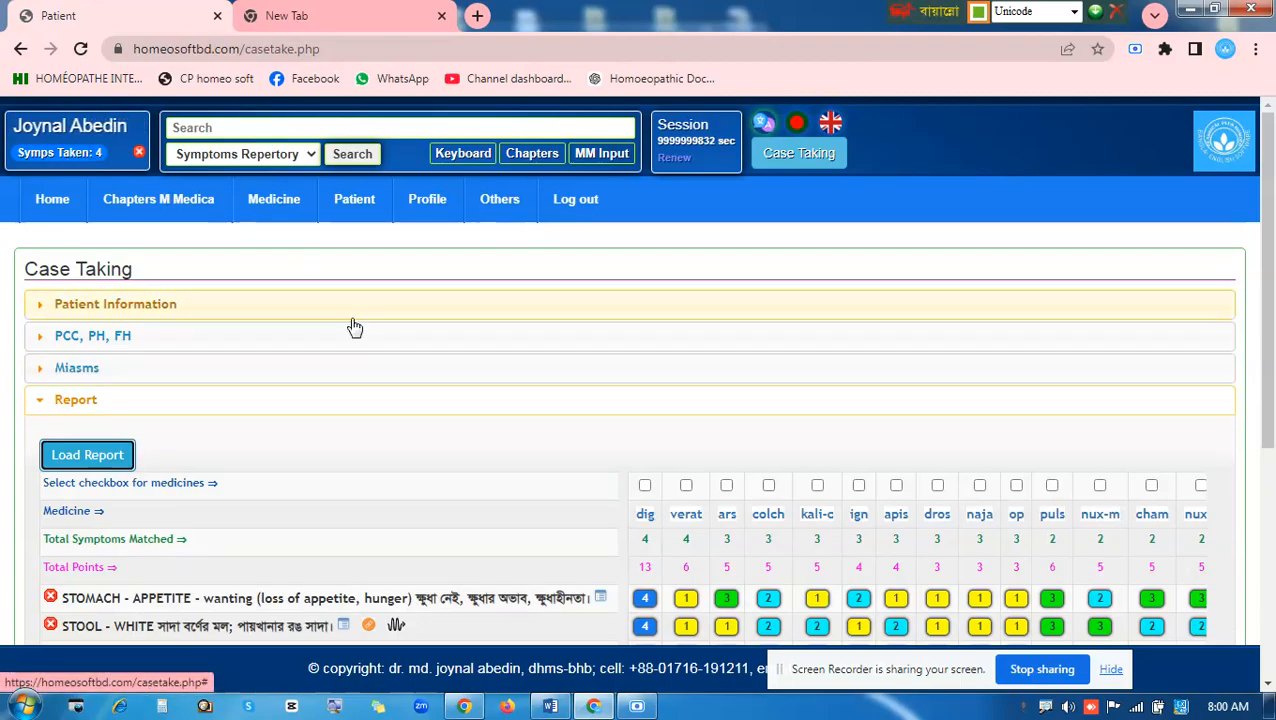
pyautogui.scroll(-2, 422, 370)
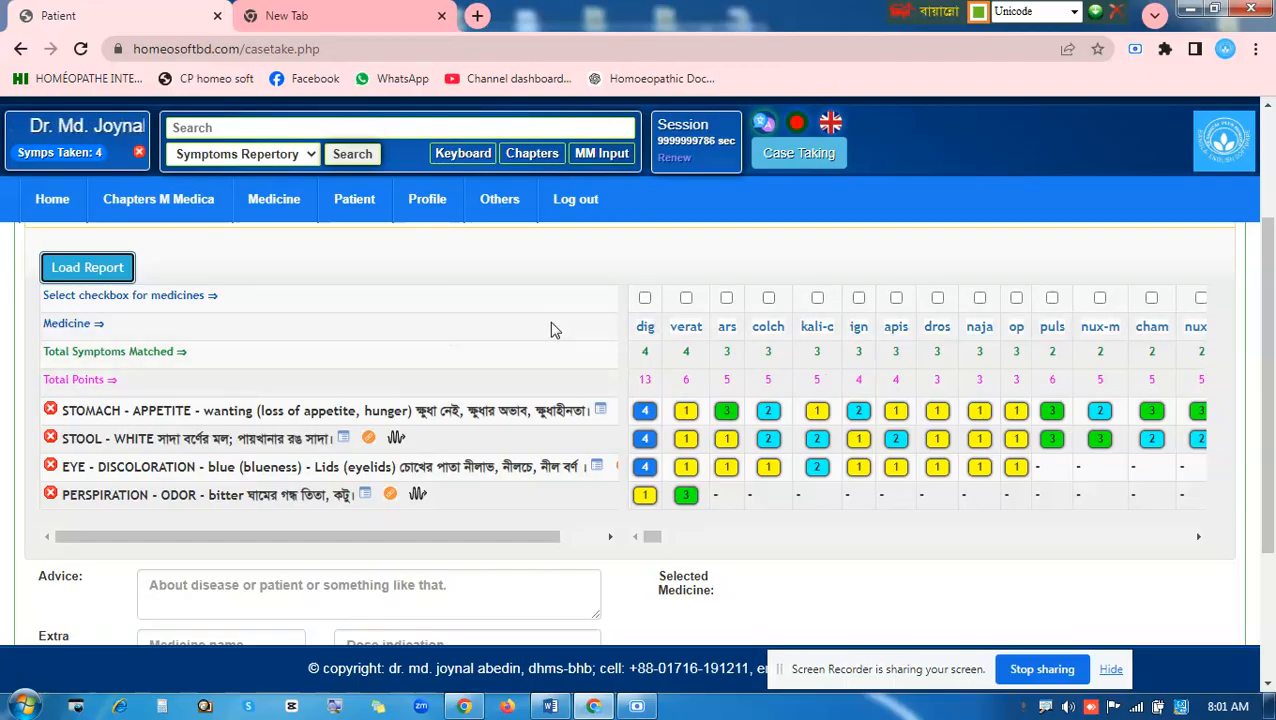
pyautogui.click(645, 299)
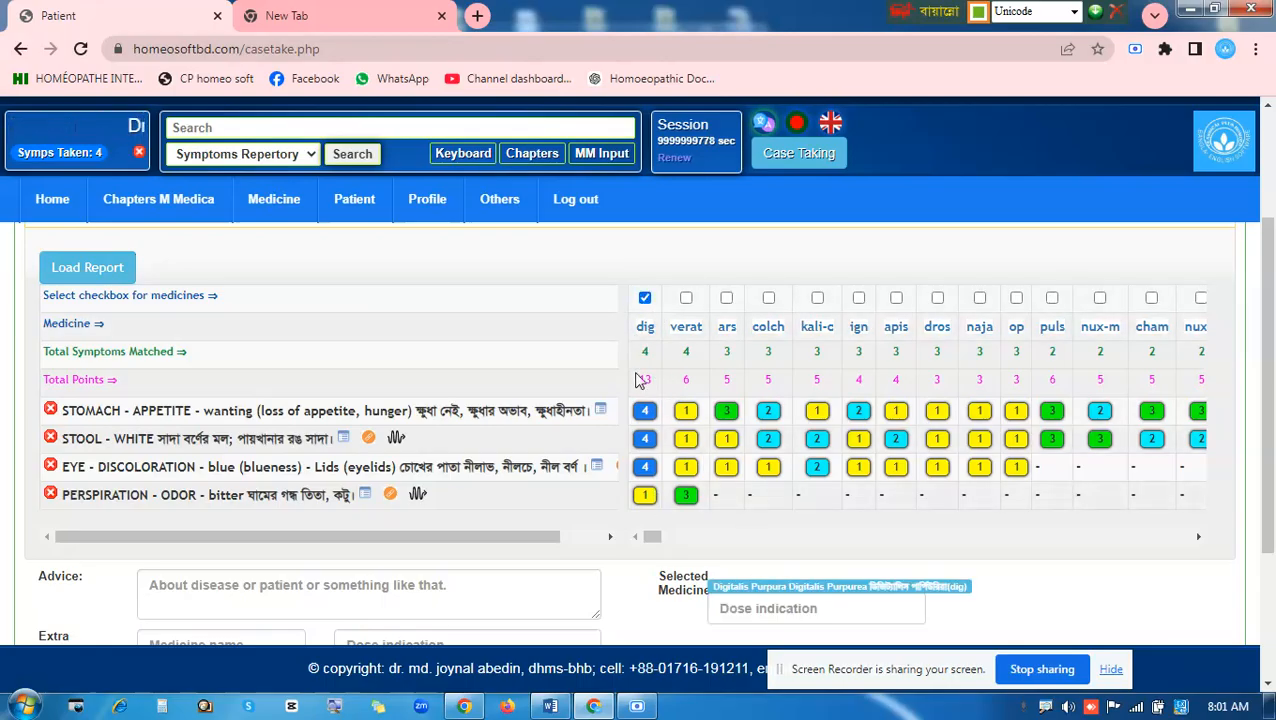
# Switch the keyboard to English and enter SL as the name of Extra Medicine(1).
pyautogui.scroll(-2, 560, 420)
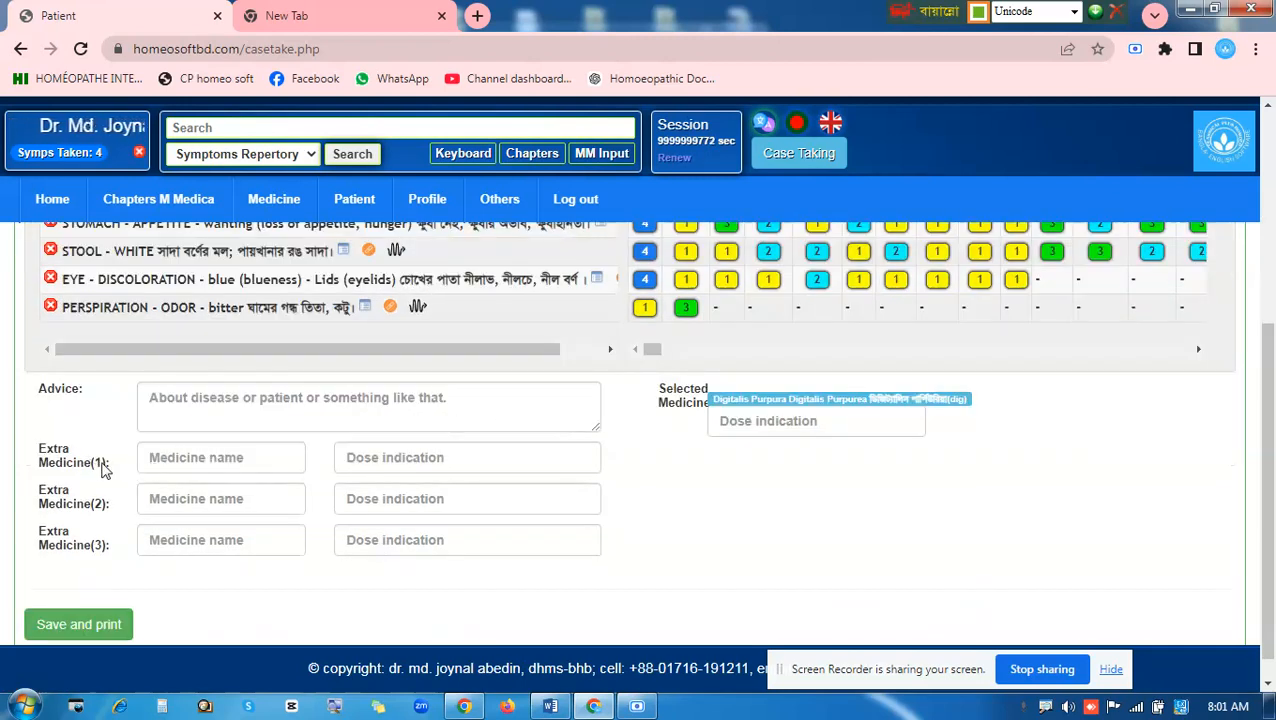
pyautogui.click(185, 459)
pyautogui.write('অ')
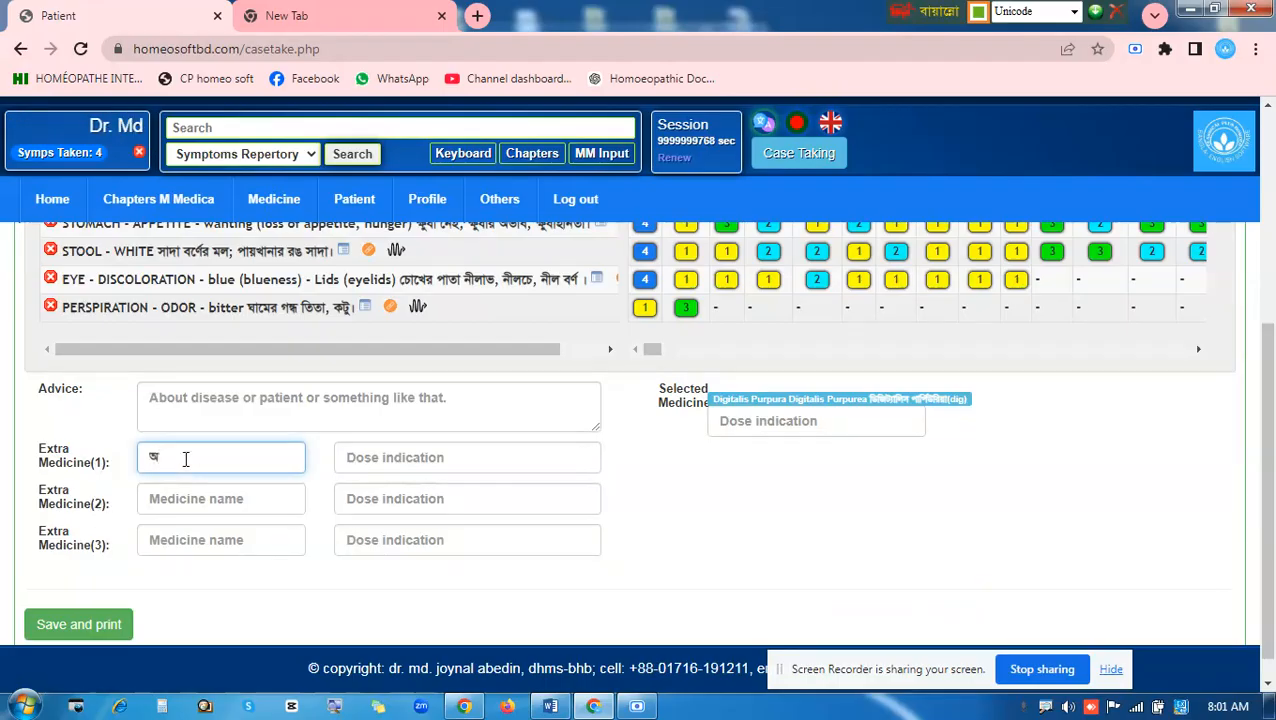
pyautogui.press('BackSpace')
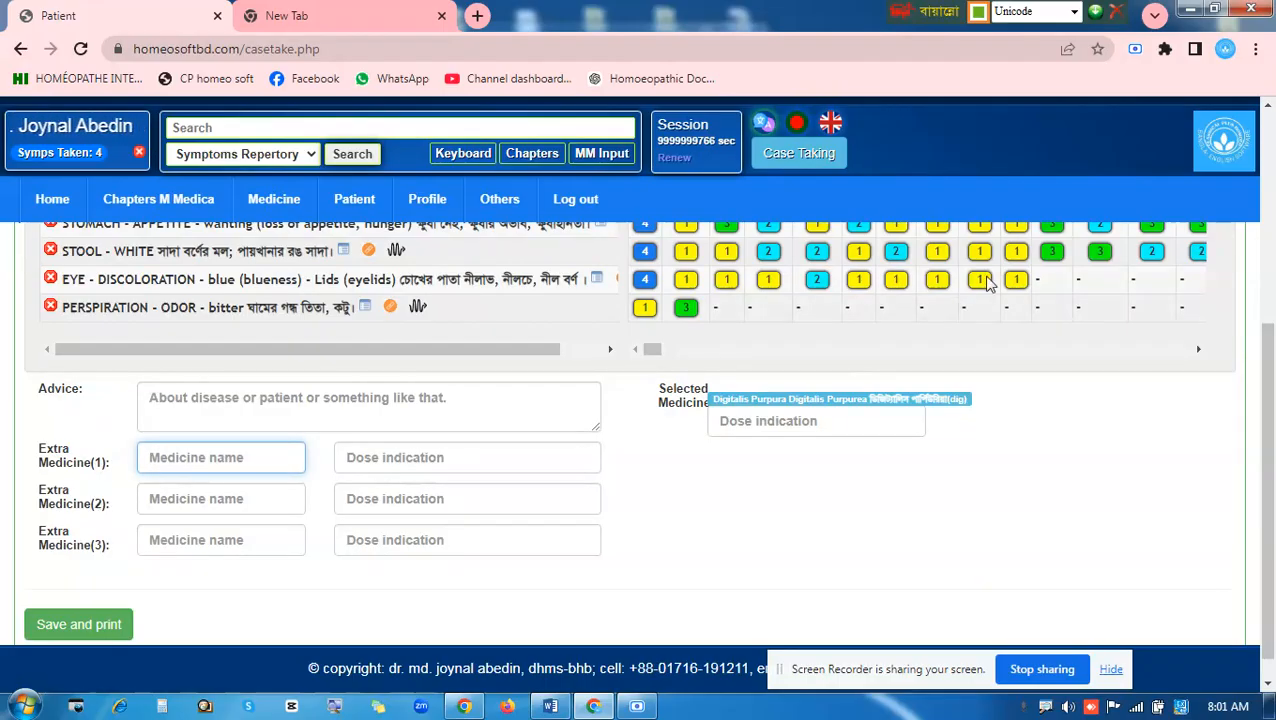
pyautogui.click(978, 12)
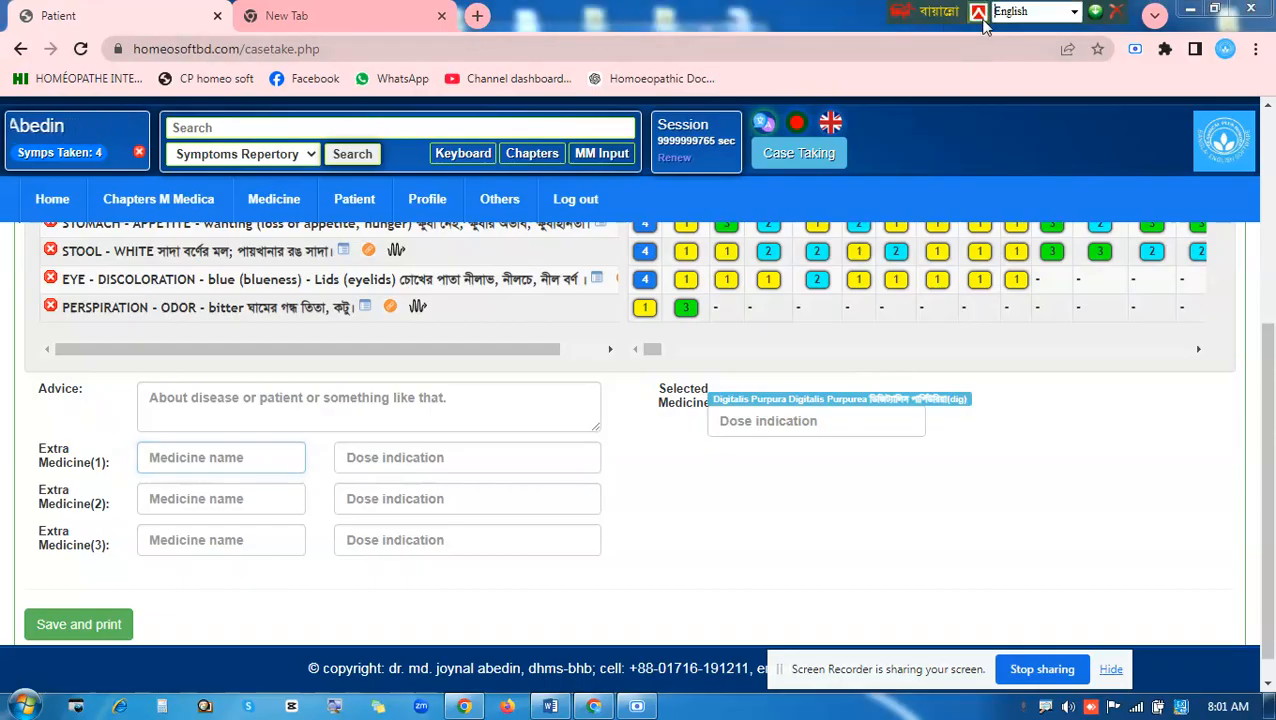
pyautogui.click(233, 462)
pyautogui.write('s')
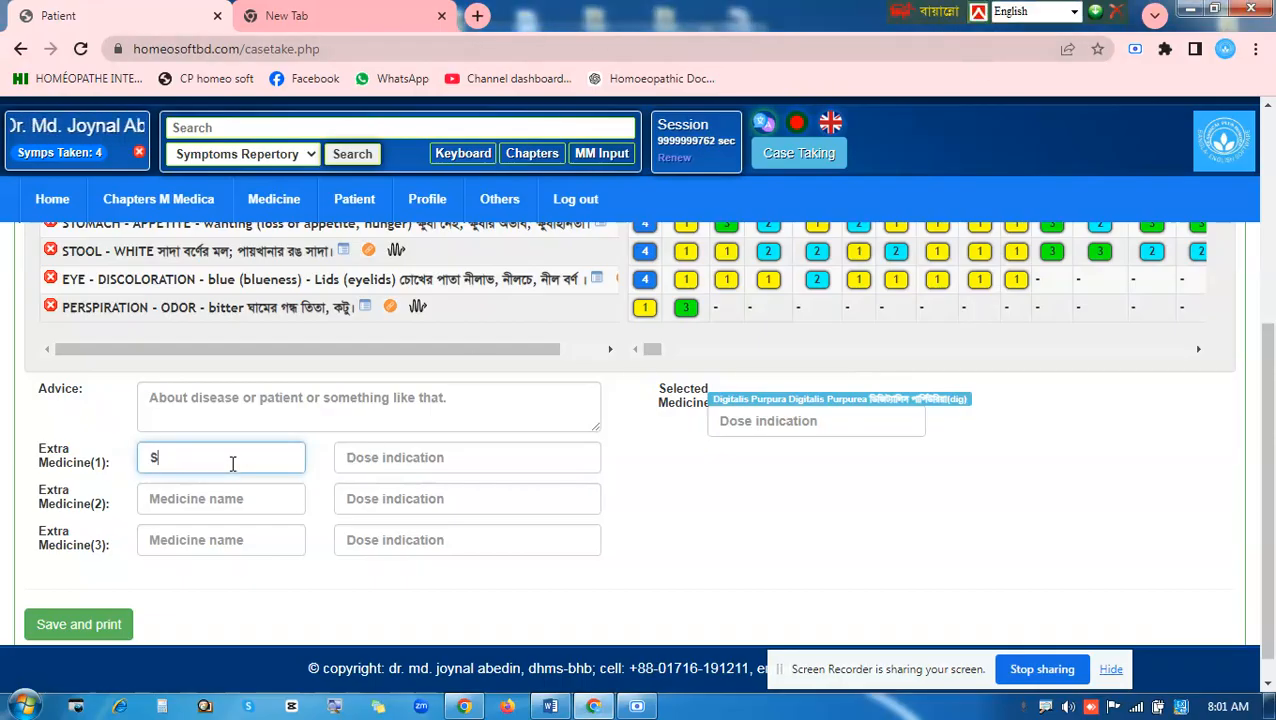
pyautogui.write('l')
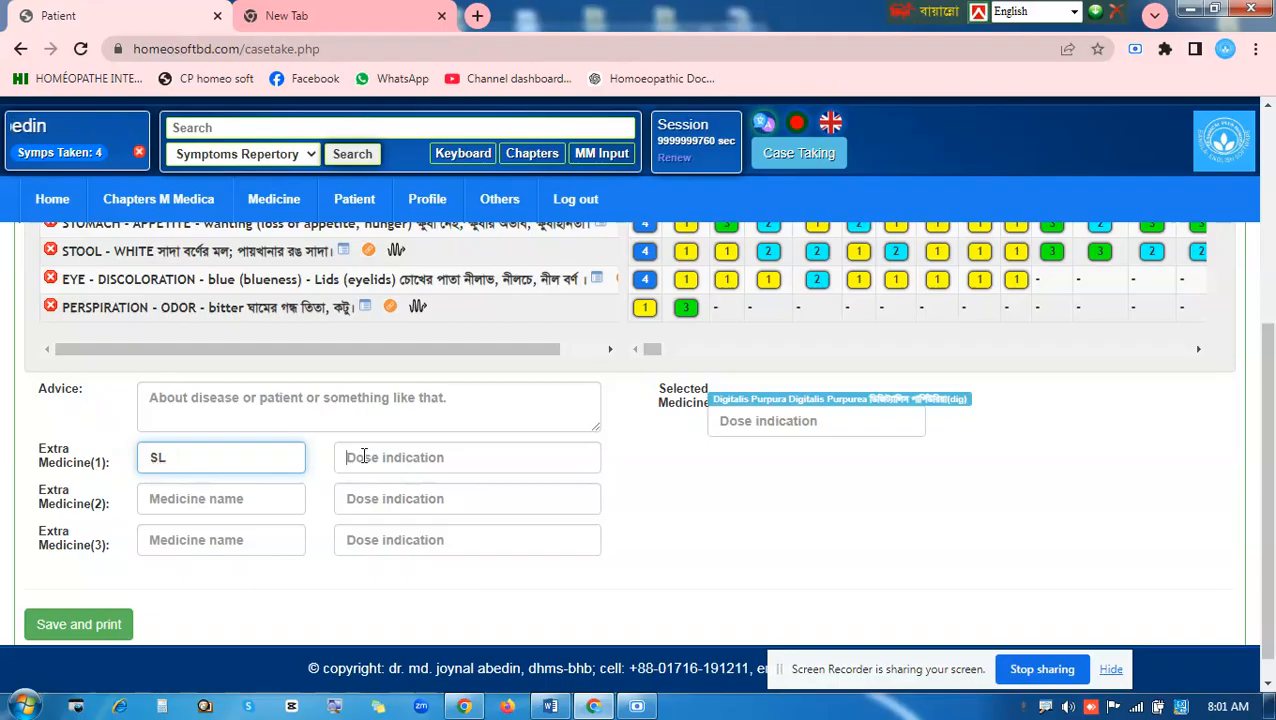
# With the keyboard set to Unicode, enter the dose "দিনে ৩ বার" for SL and "২০০ ১ ডোজ সকালে খালি পেটে" for Digitalis.
pyautogui.click(364, 456)
pyautogui.click(979, 14)
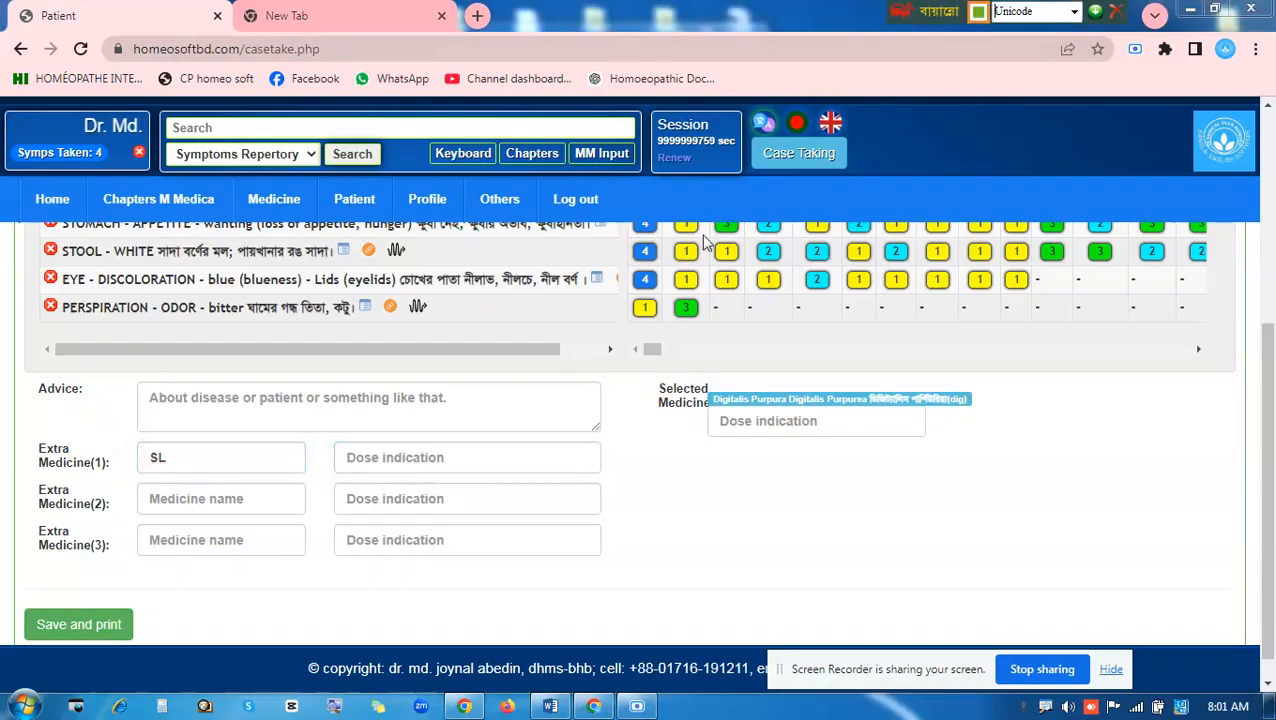
pyautogui.click(453, 456)
pyautogui.write('দিনে ৩ বার')
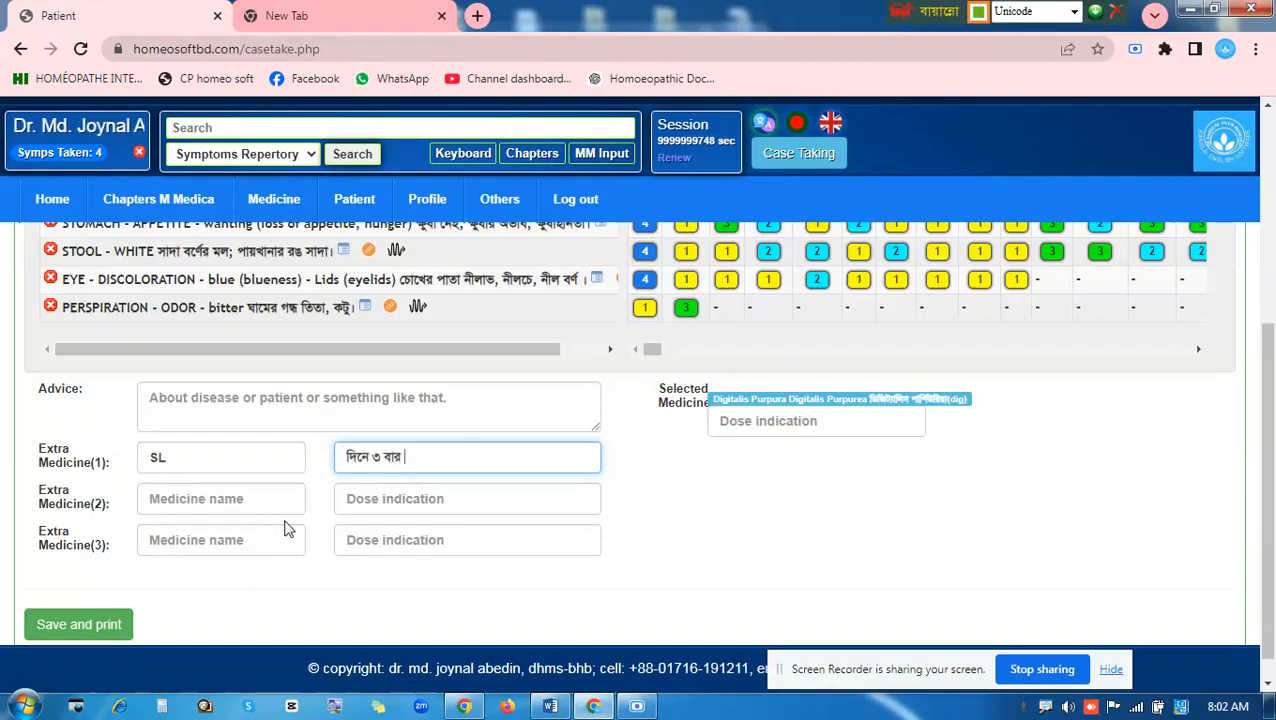
pyautogui.click(731, 424)
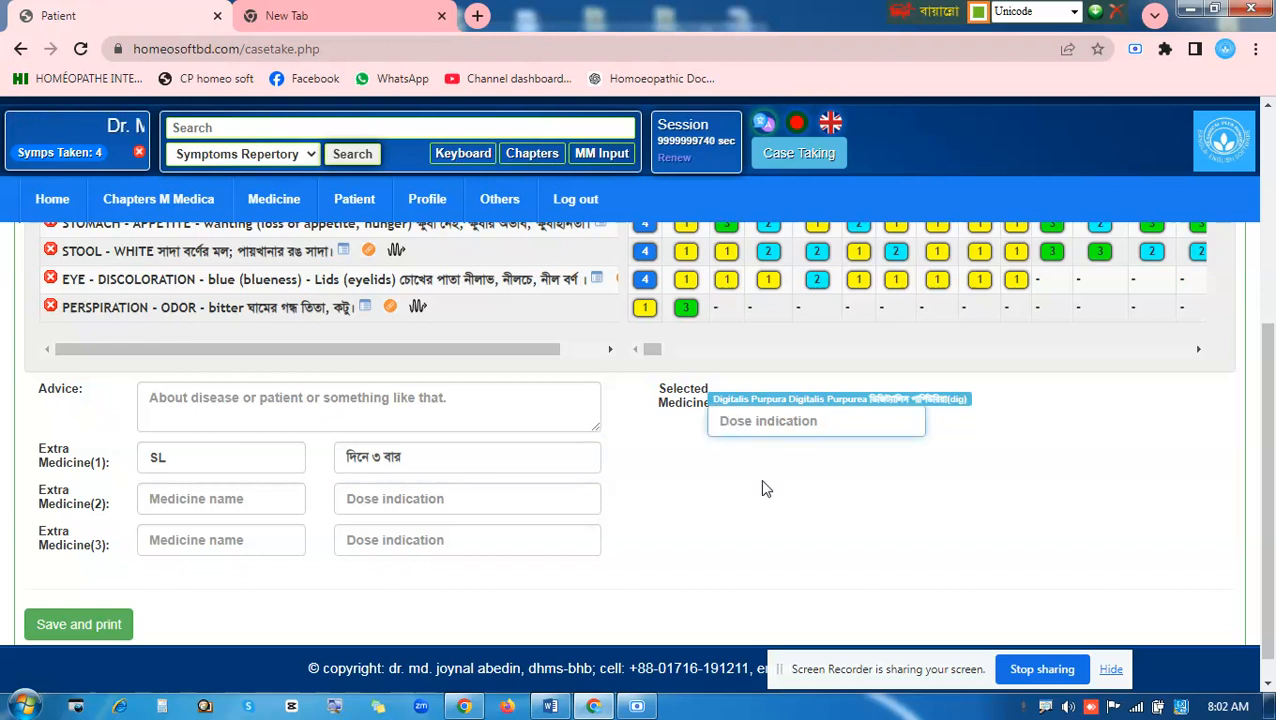
pyautogui.write('২০০ ১ ডোজ সকালে খালি পেটে')
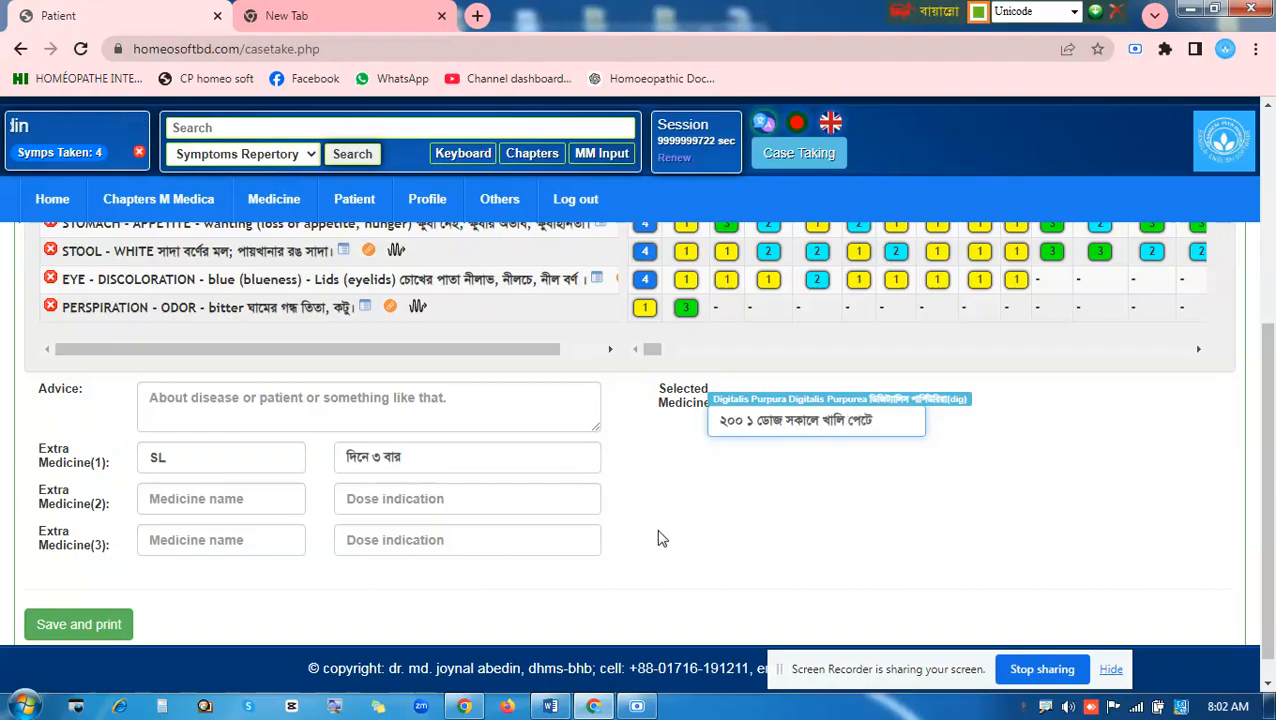
# Save the case and generate its printable prescription.
pyautogui.scroll(-1, 655, 537)
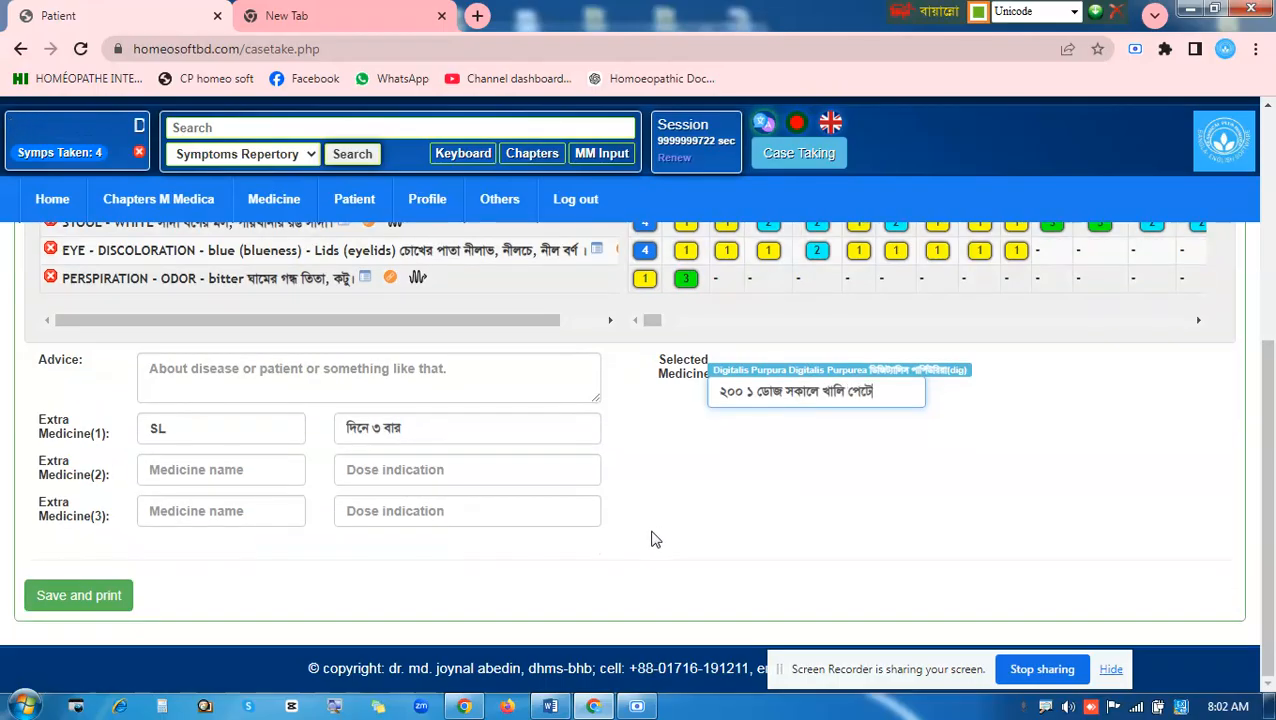
pyautogui.click(100, 598)
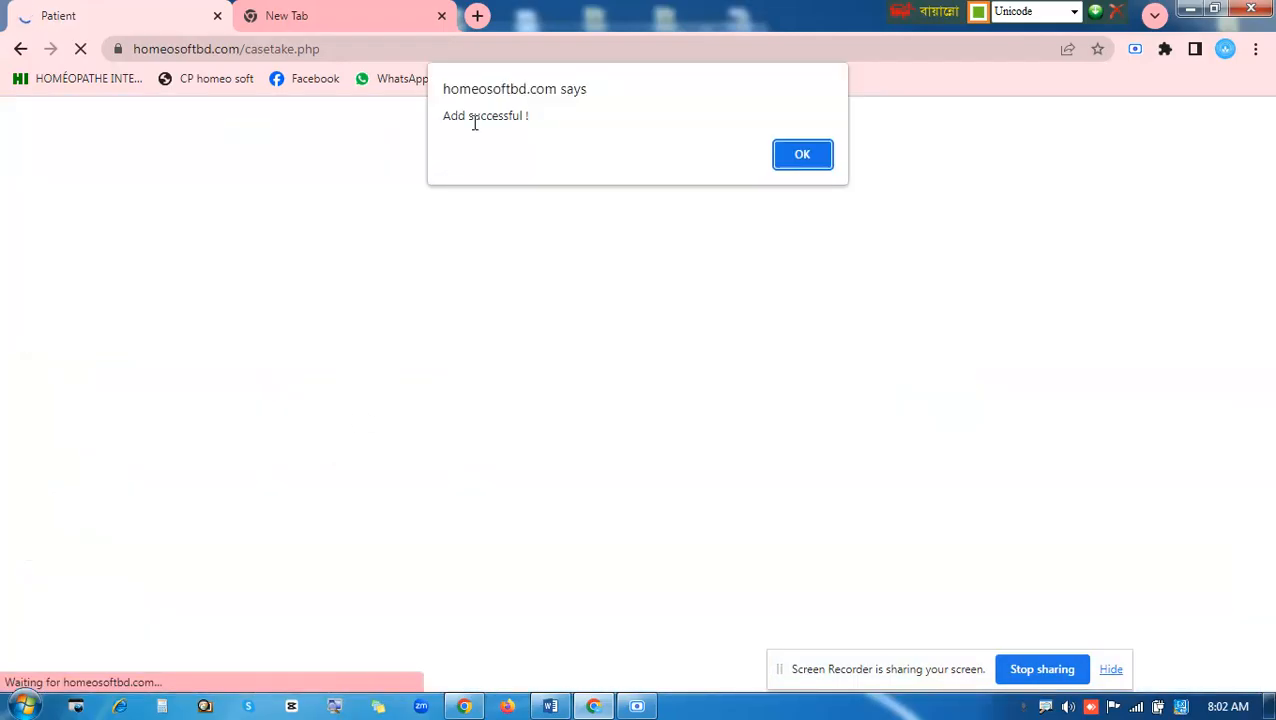
pyautogui.click(809, 156)
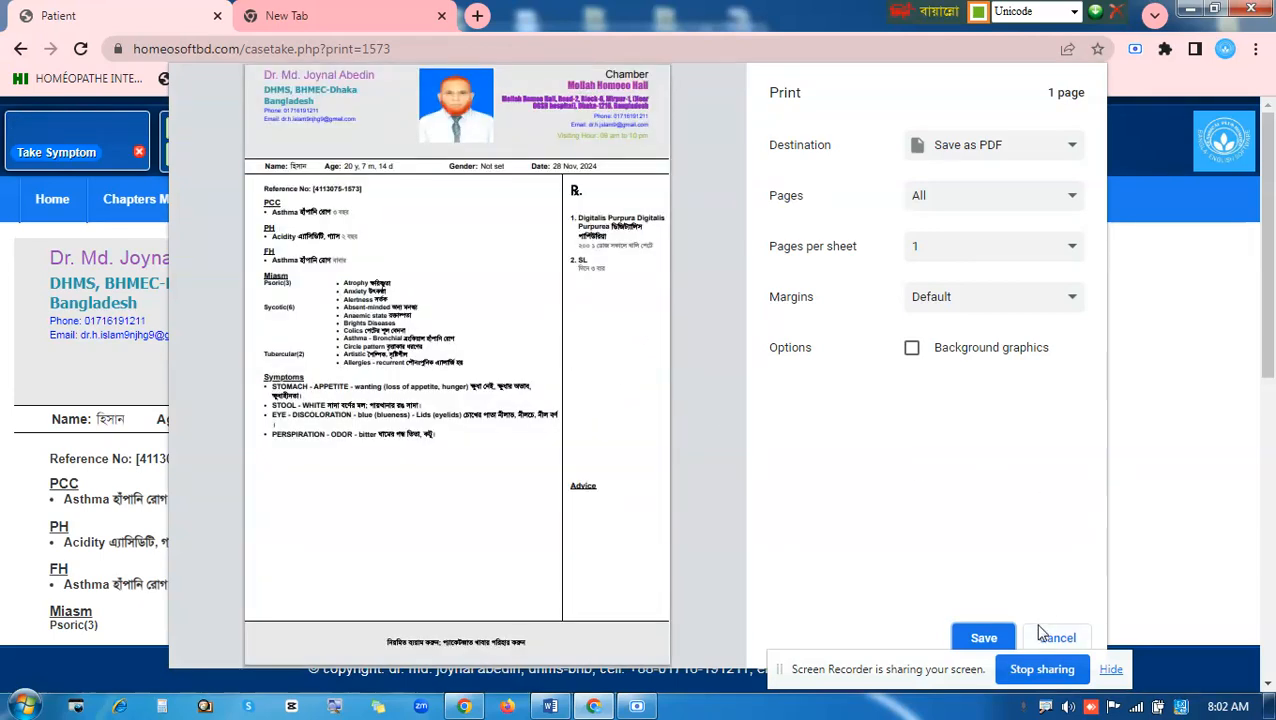
# Choose the HP LaserJet Pro M12a as the print destination, and cancel the printing.
pyautogui.click(984, 640)
pyautogui.click(1018, 150)
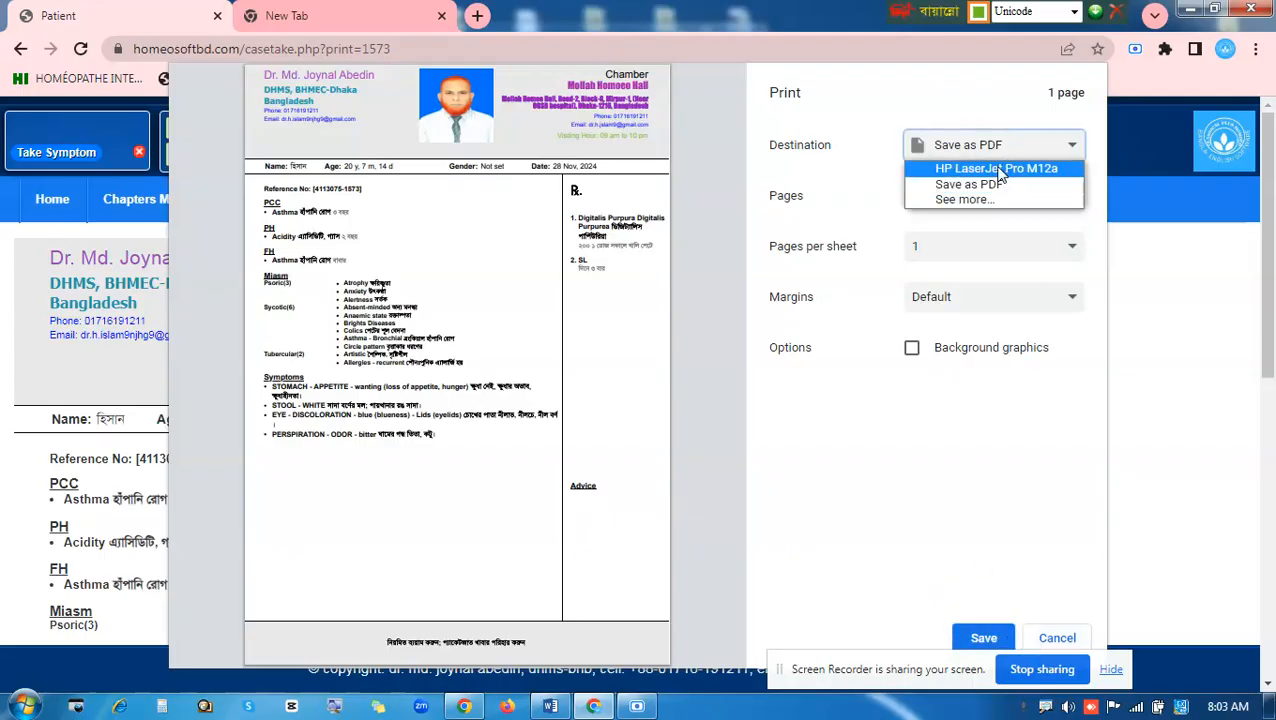
pyautogui.click(1000, 168)
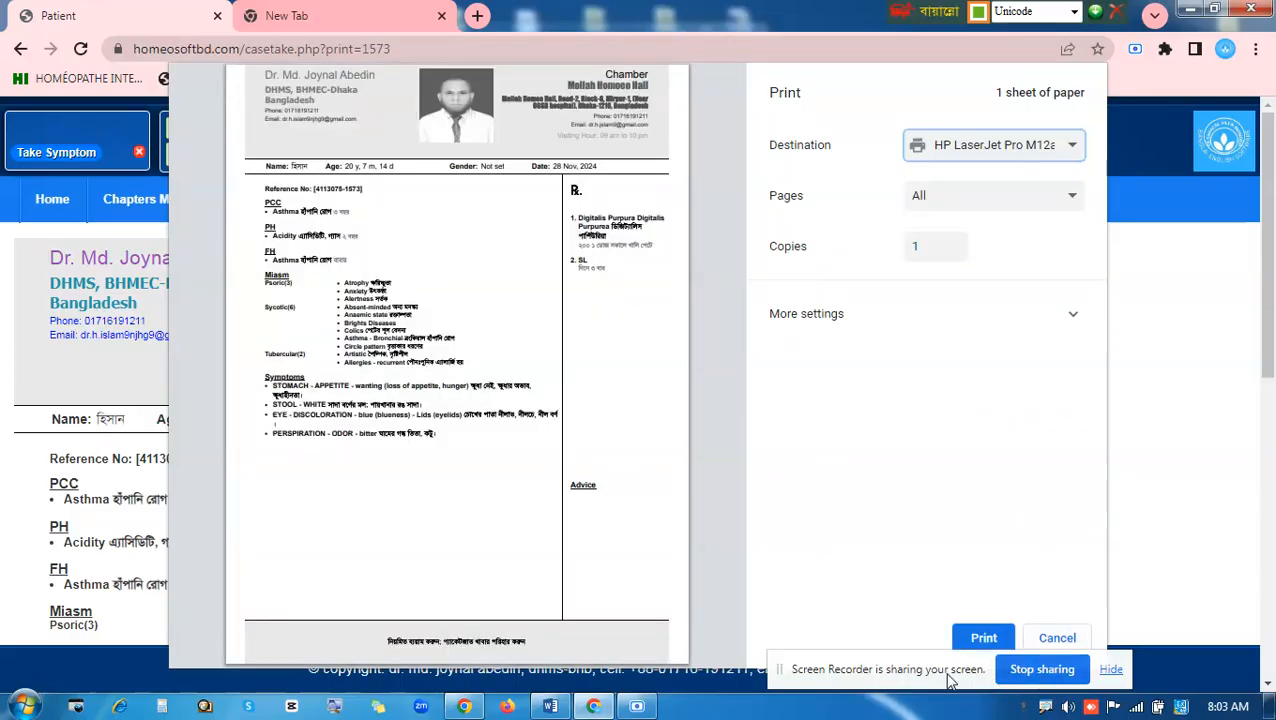
pyautogui.moveTo(947, 682); pyautogui.dragTo(940, 703)
pyautogui.click(1057, 640)
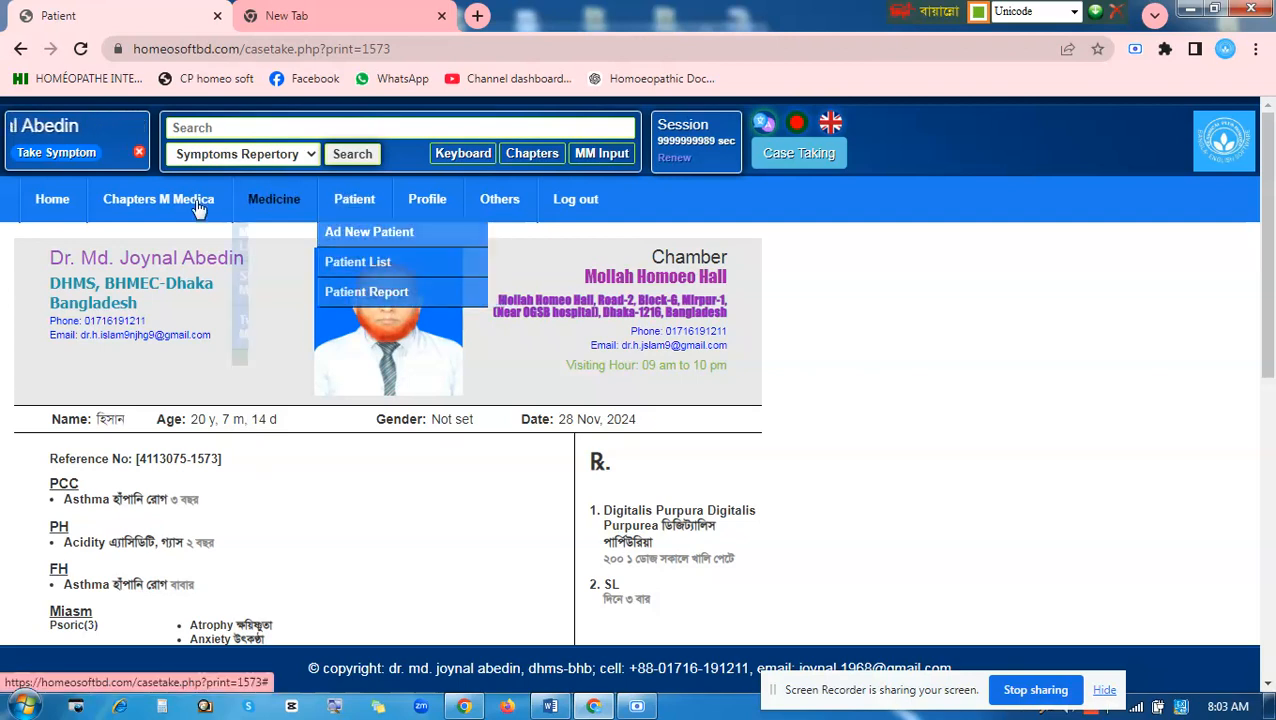
# Open the patient list and search it by the patient's phone number.
pyautogui.click(55, 200)
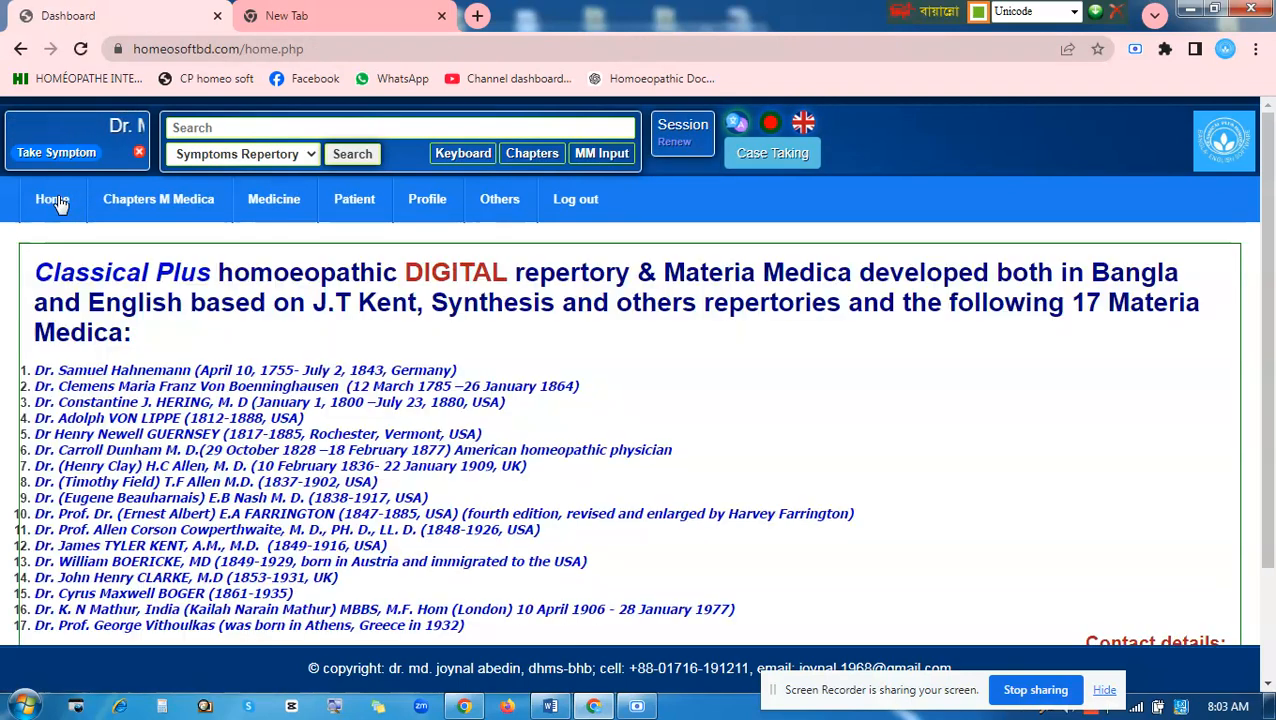
pyautogui.moveTo(350, 200)
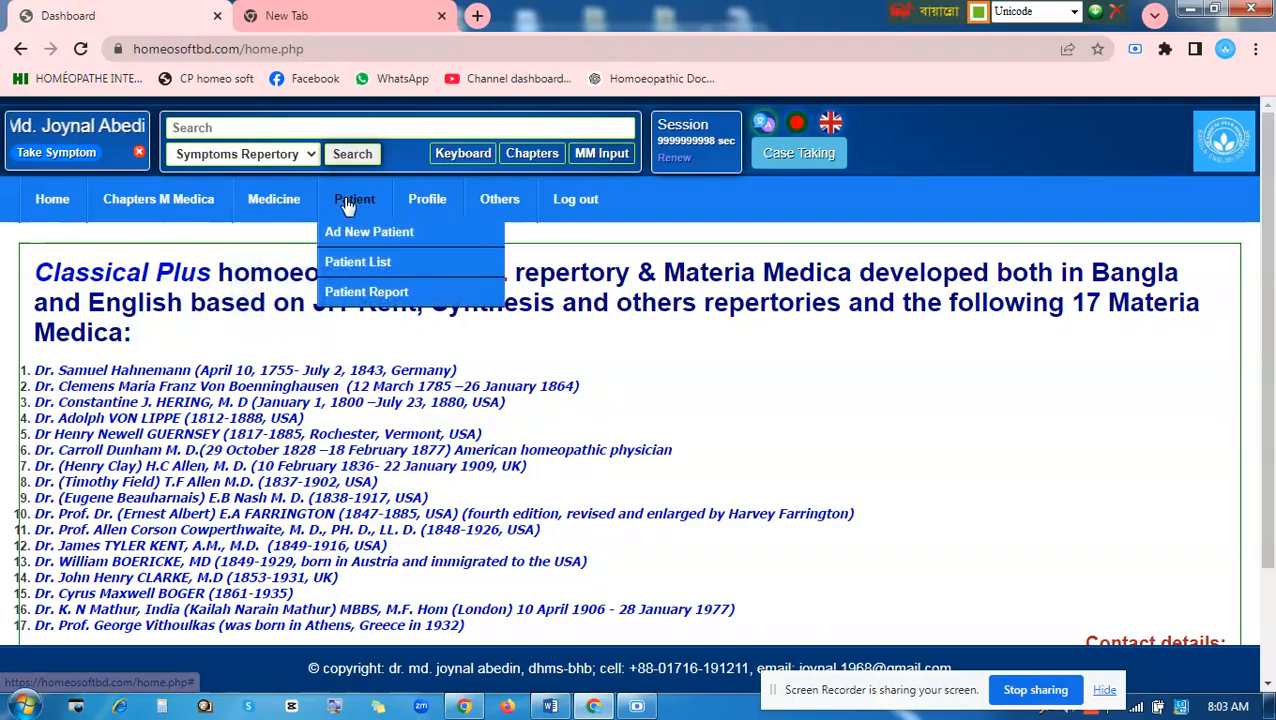
pyautogui.click(356, 261)
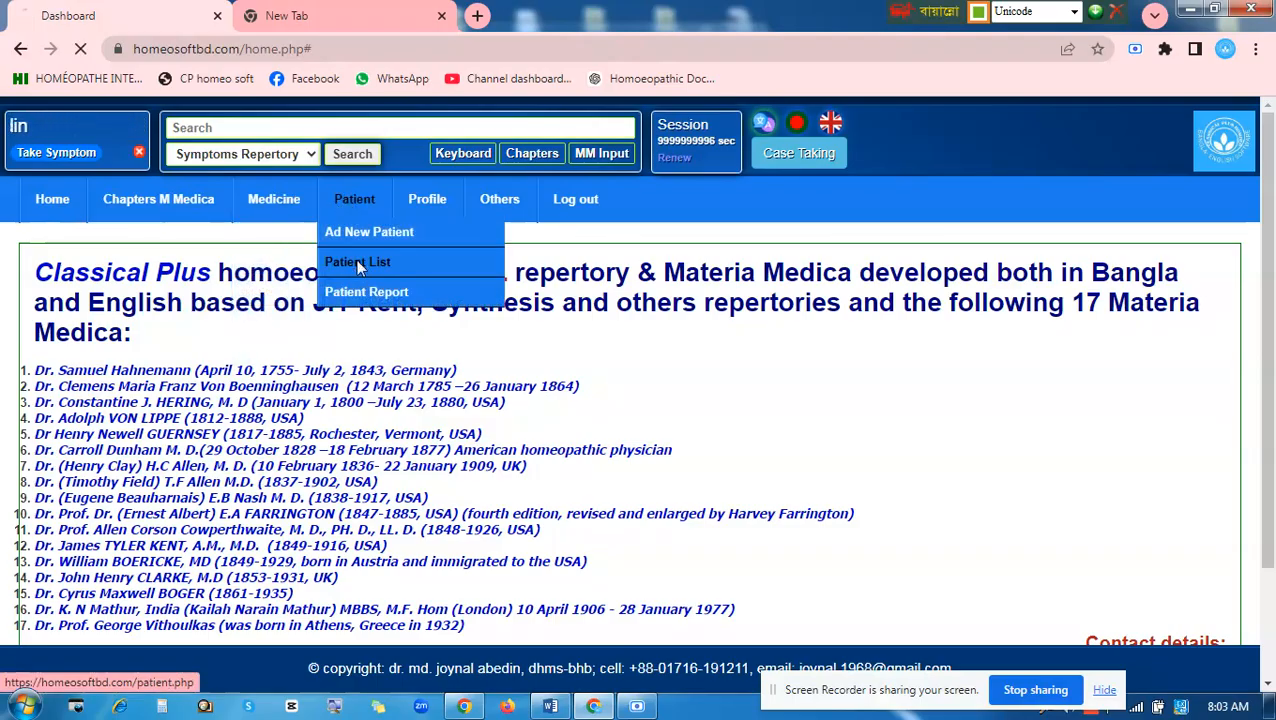
pyautogui.click(797, 268)
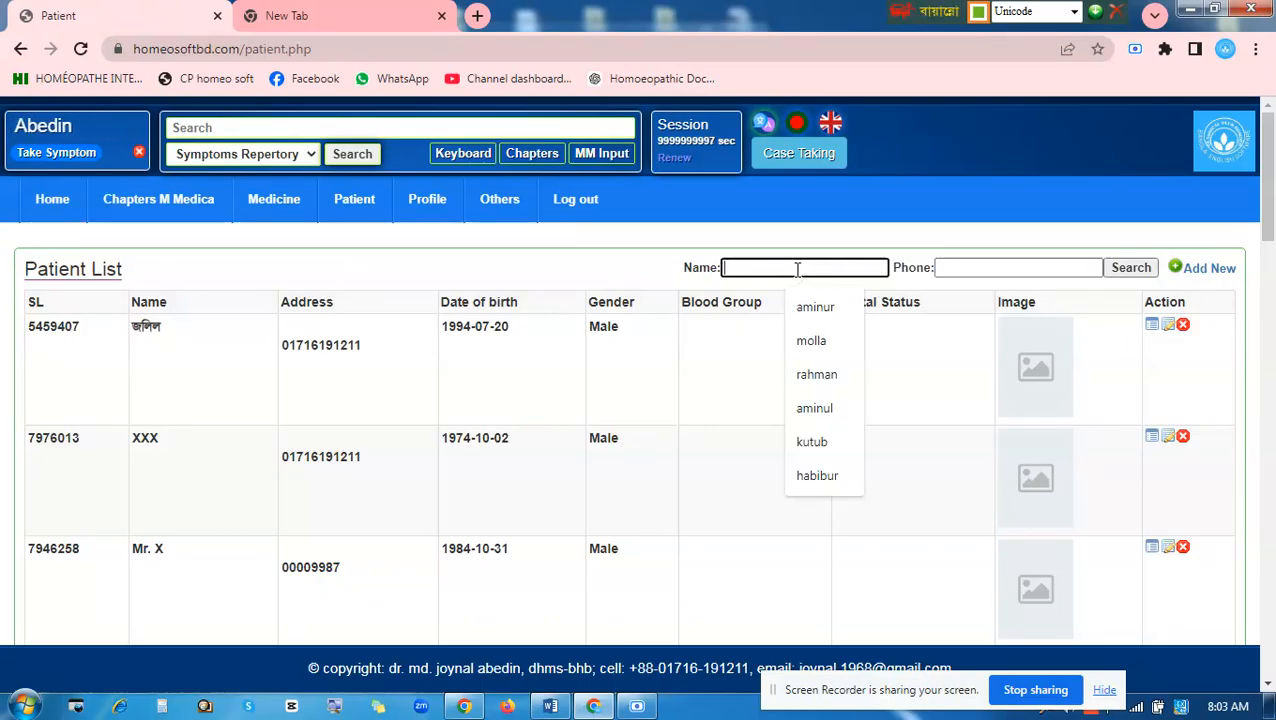
pyautogui.click(984, 268)
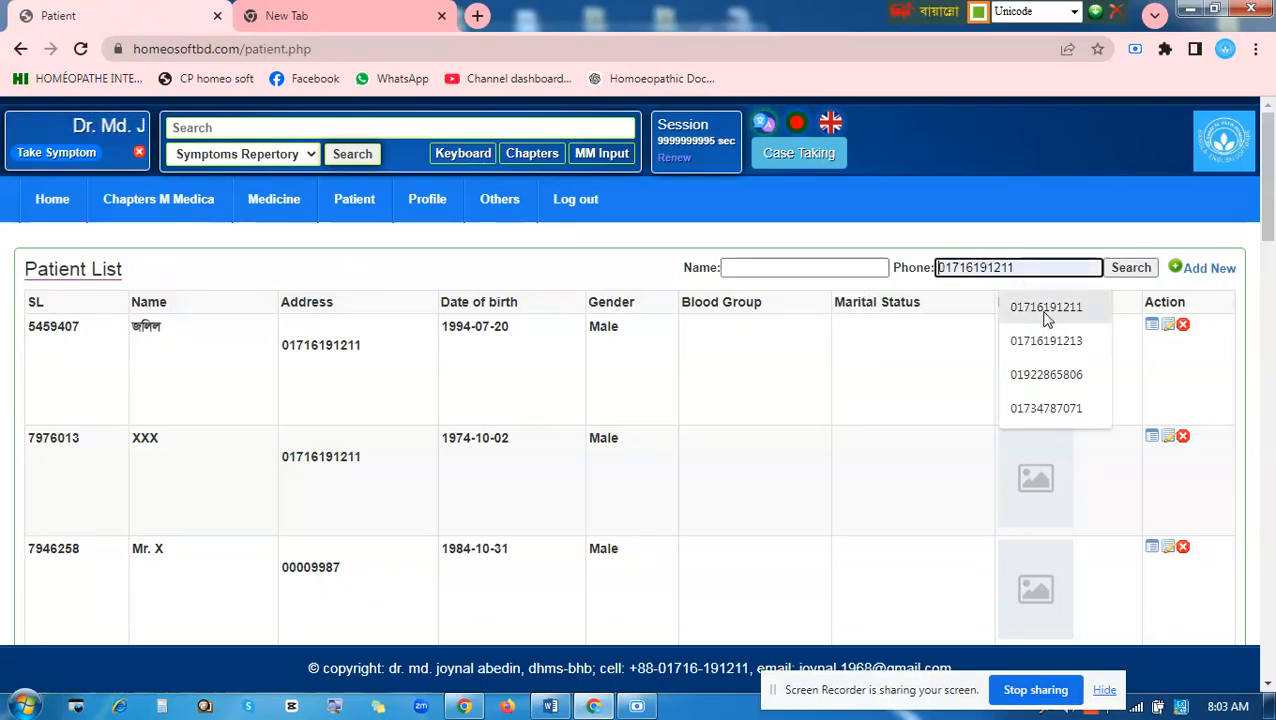
pyautogui.click(1046, 310)
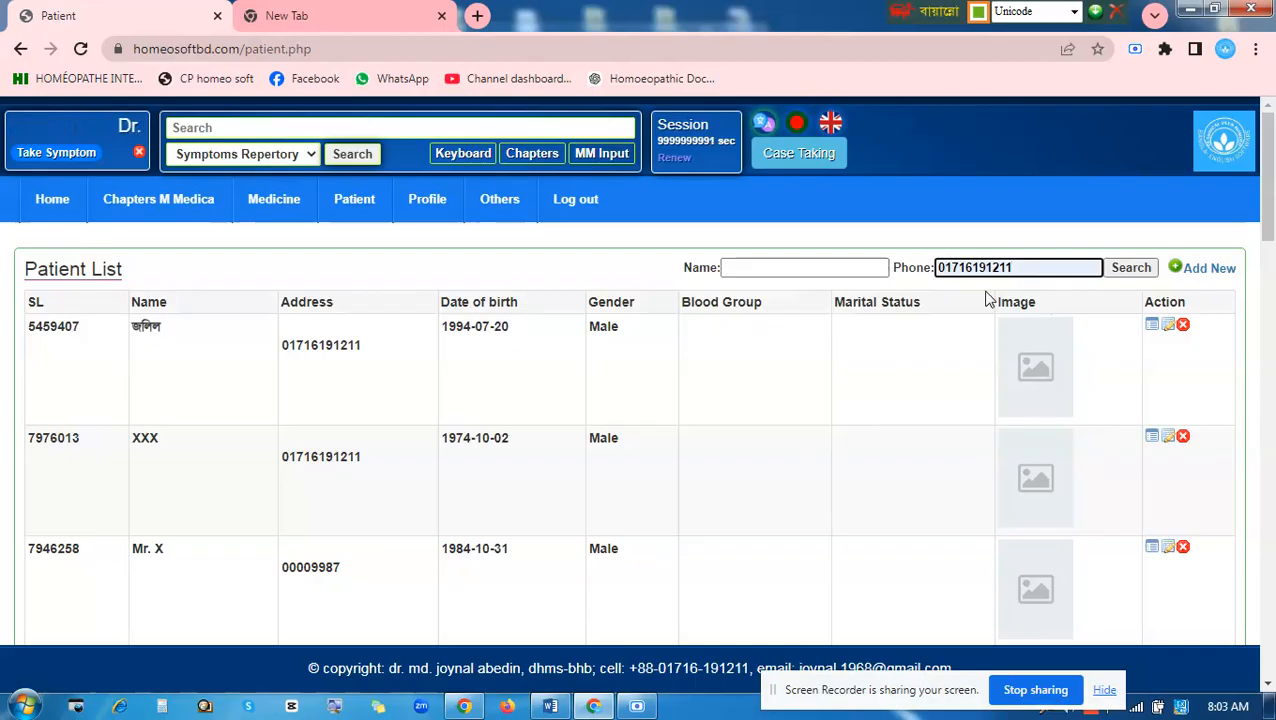
pyautogui.click(1131, 267)
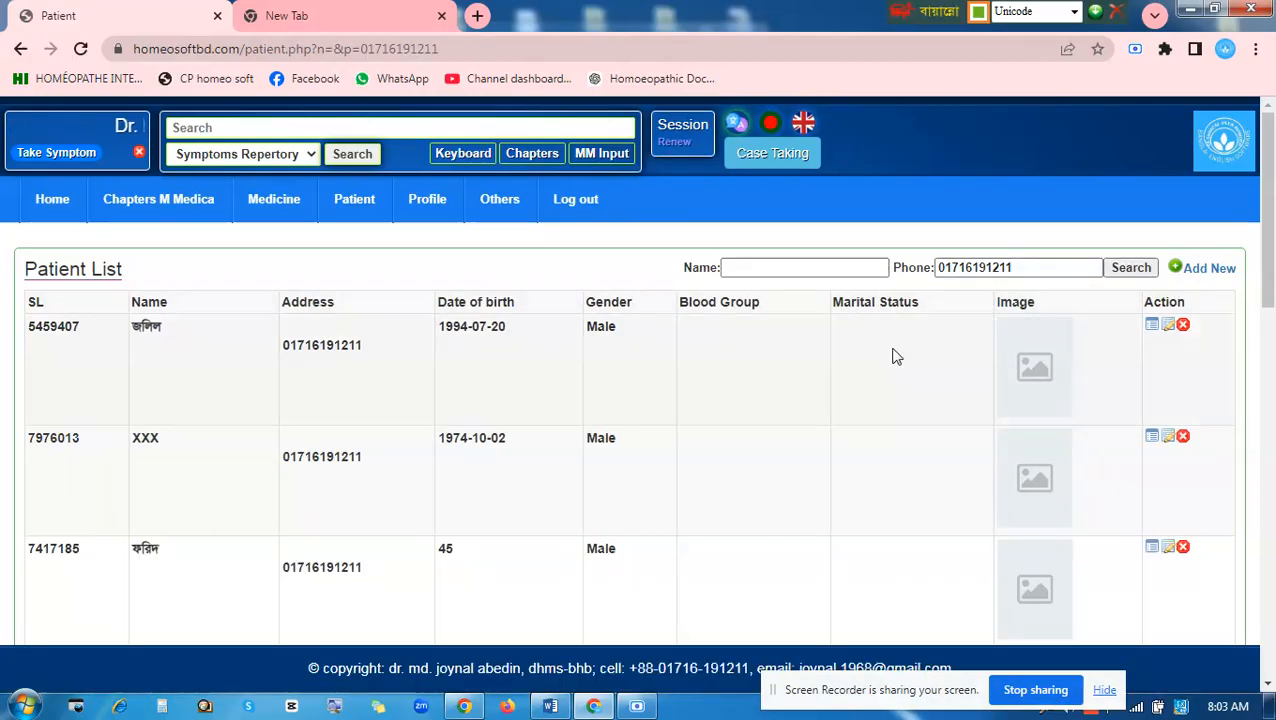
# Open the details of the last patient in the filtered list and expand the 28 Nov, 2024 visit.
pyautogui.scroll(-4, 656, 452)
pyautogui.scroll(3, 654, 454)
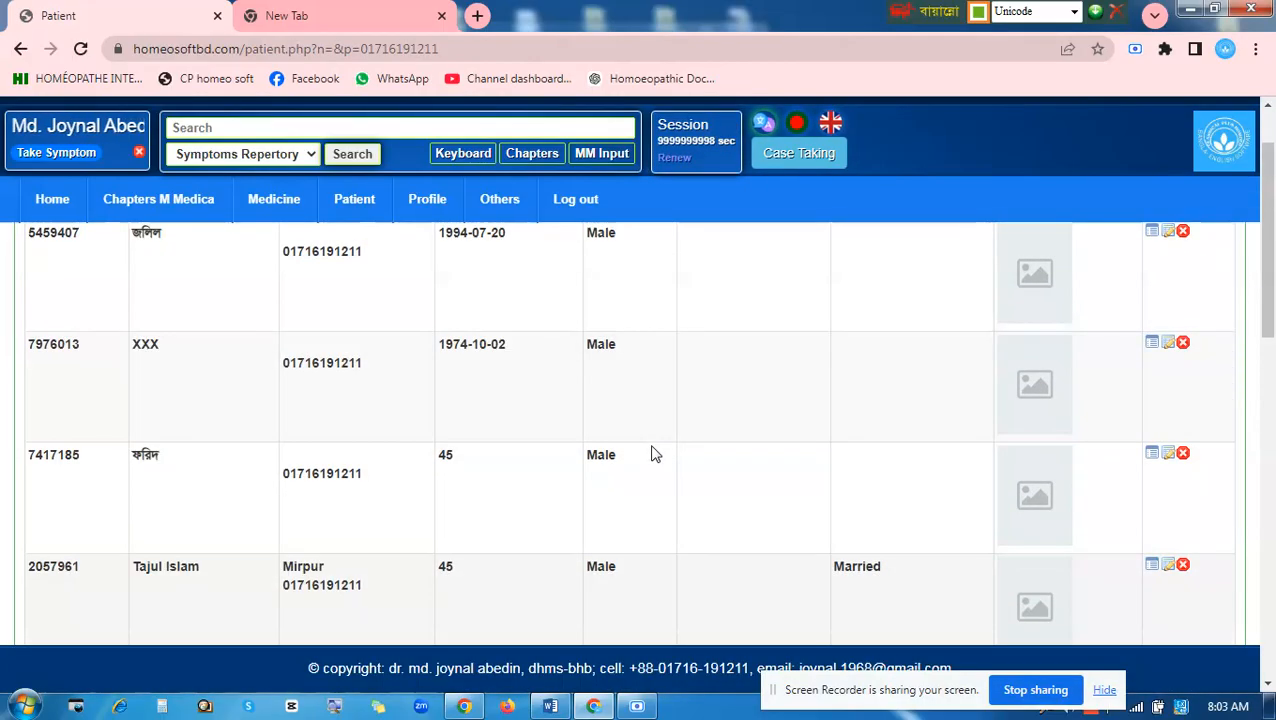
pyautogui.scroll(-8, 651, 454)
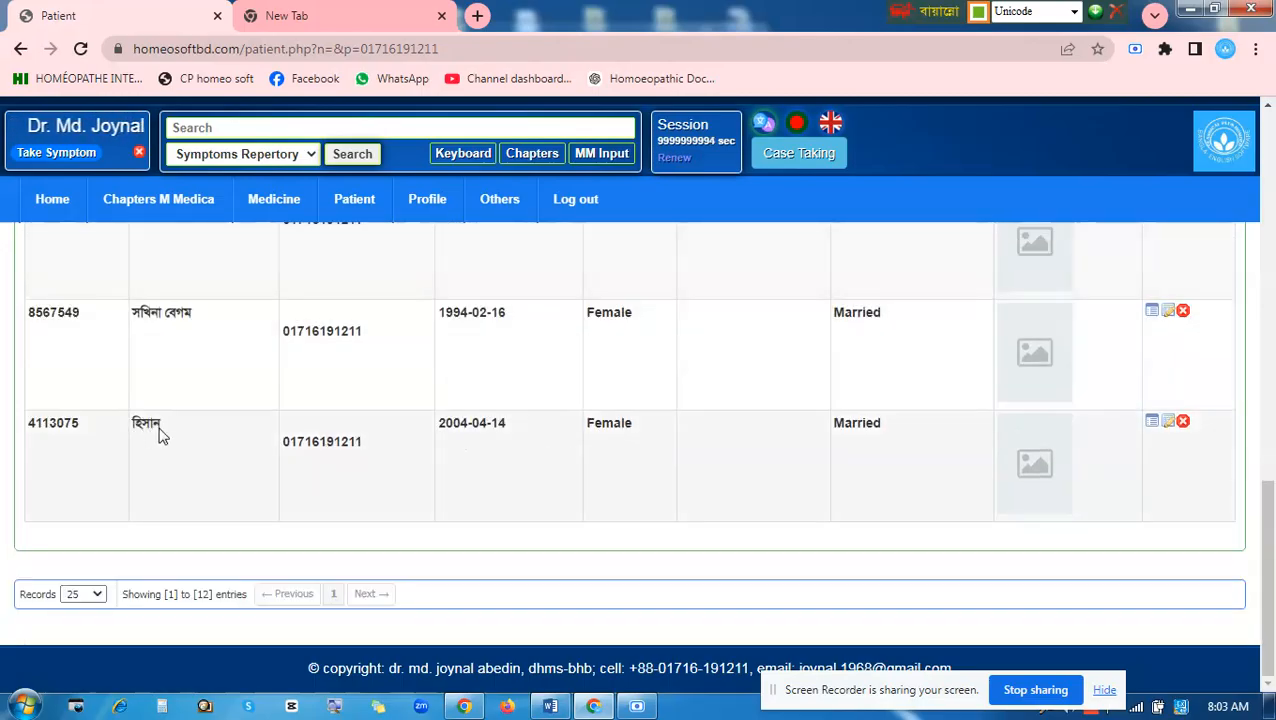
pyautogui.click(1154, 426)
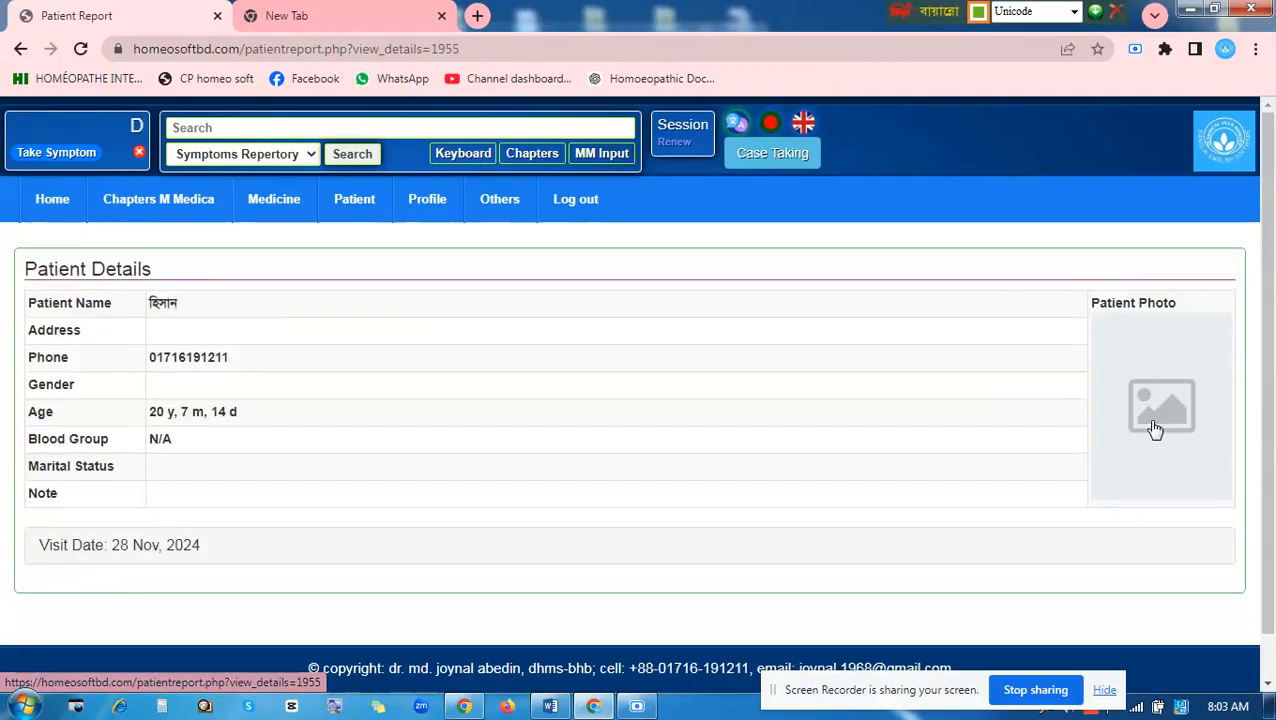
pyautogui.click(145, 548)
pyautogui.scroll(-2, 192, 545)
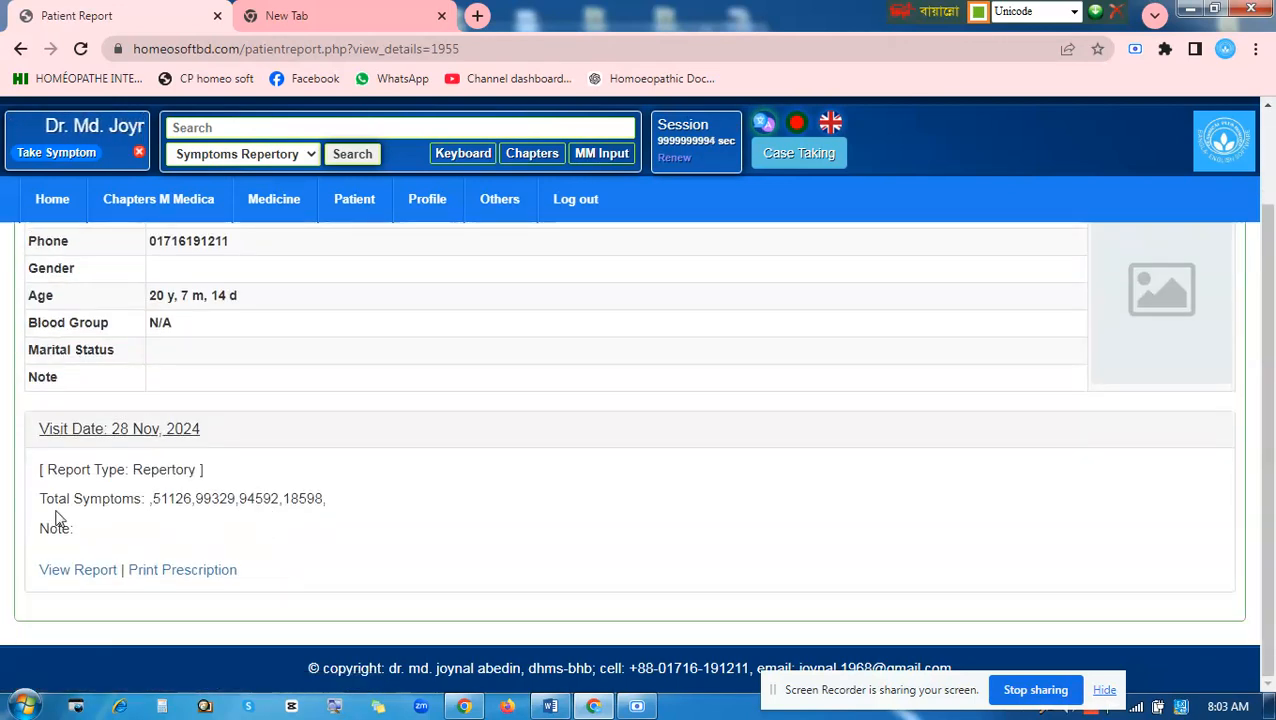
# View the repertory report of the 28 Nov, 2024 visit, and close it to return to the patient's details.
pyautogui.click(80, 570)
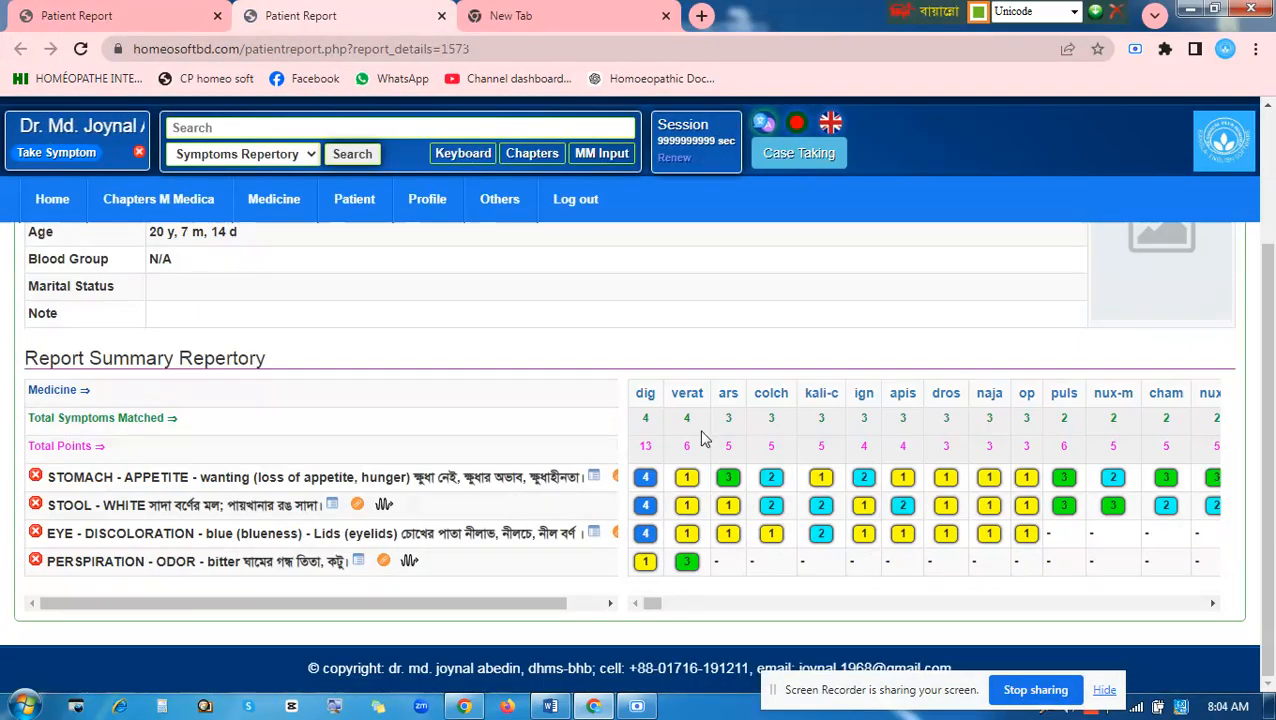
pyautogui.click(442, 17)
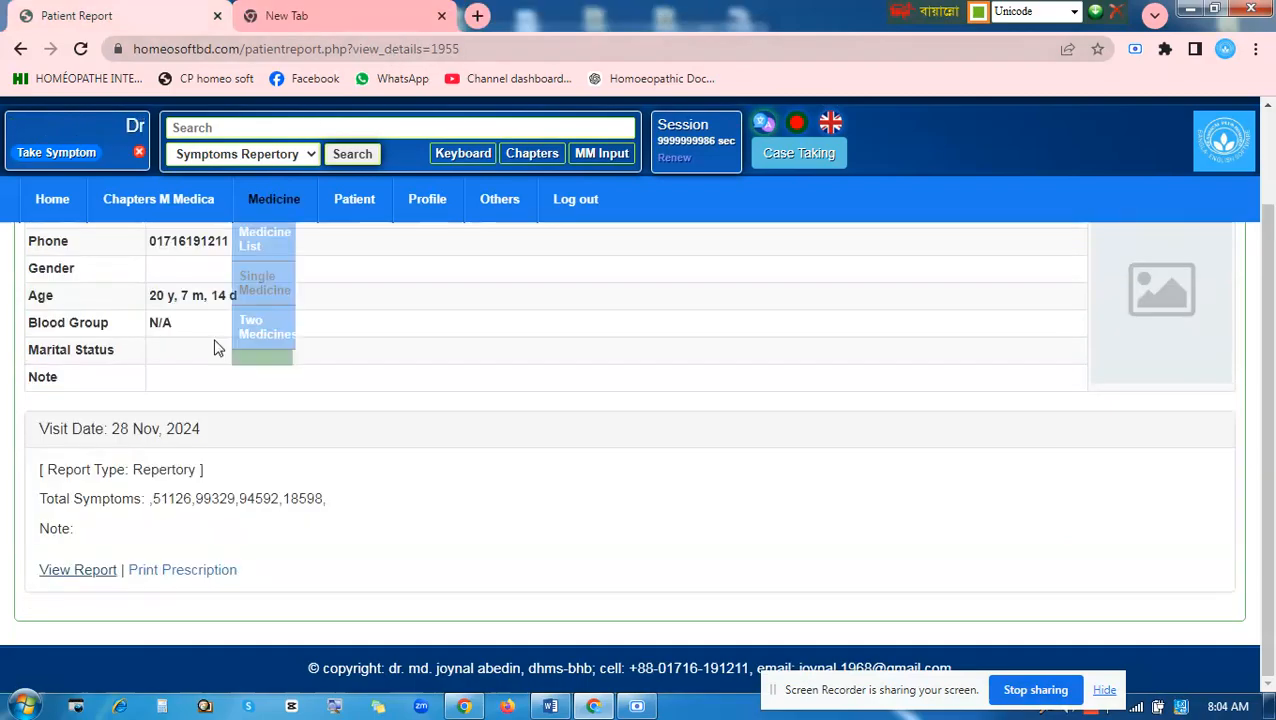
# Preview the 28 Nov, 2024 visit's printable prescription without printing it, and return to the home page.
pyautogui.click(201, 573)
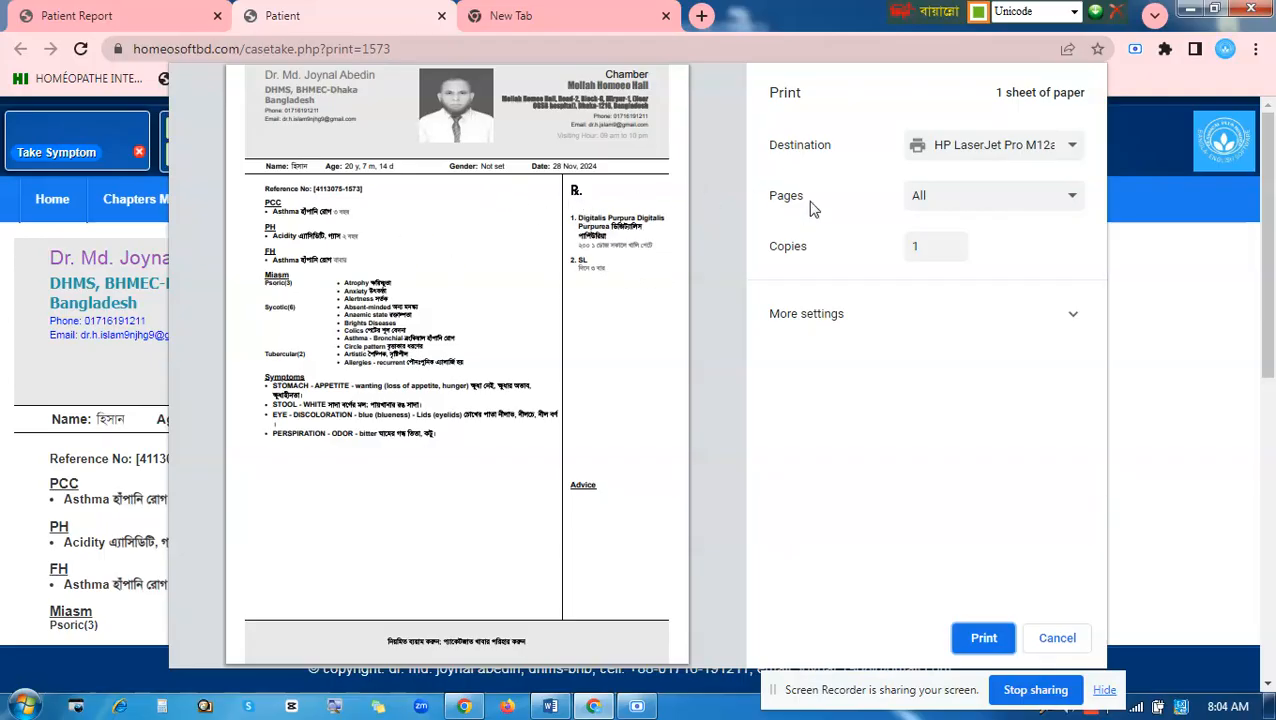
pyautogui.click(1056, 639)
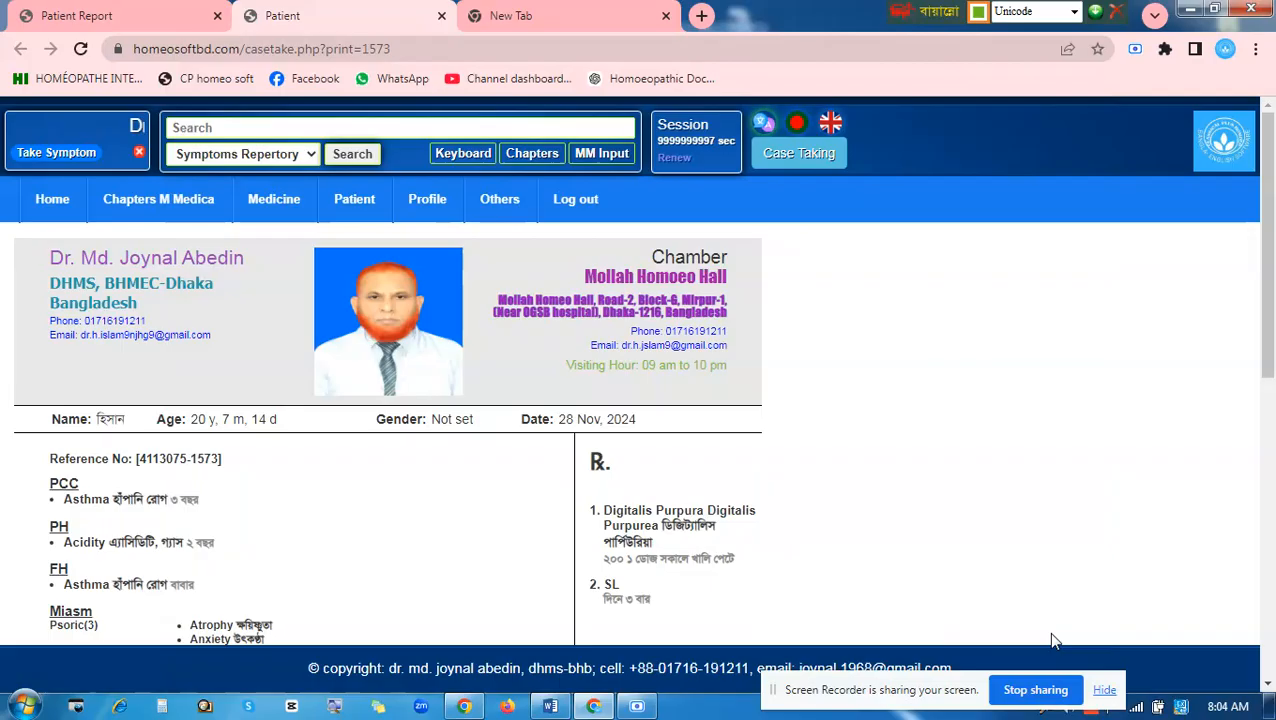
pyautogui.click(441, 15)
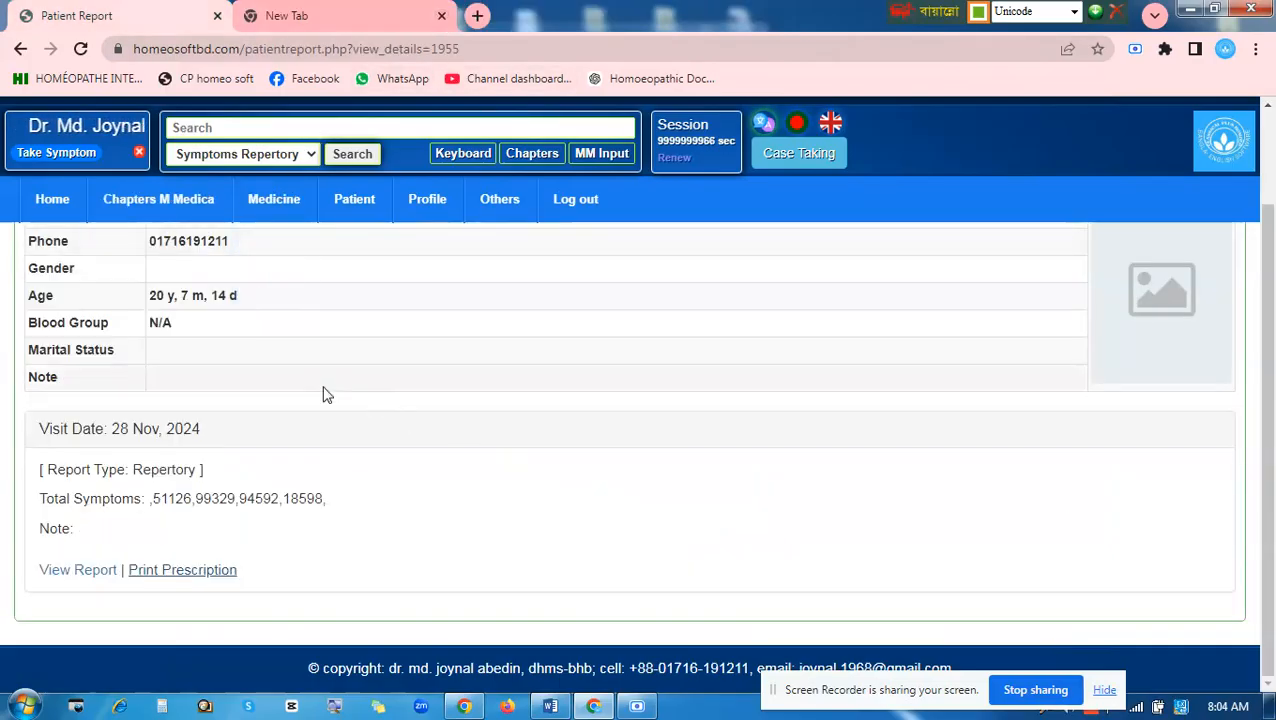
pyautogui.click(53, 203)
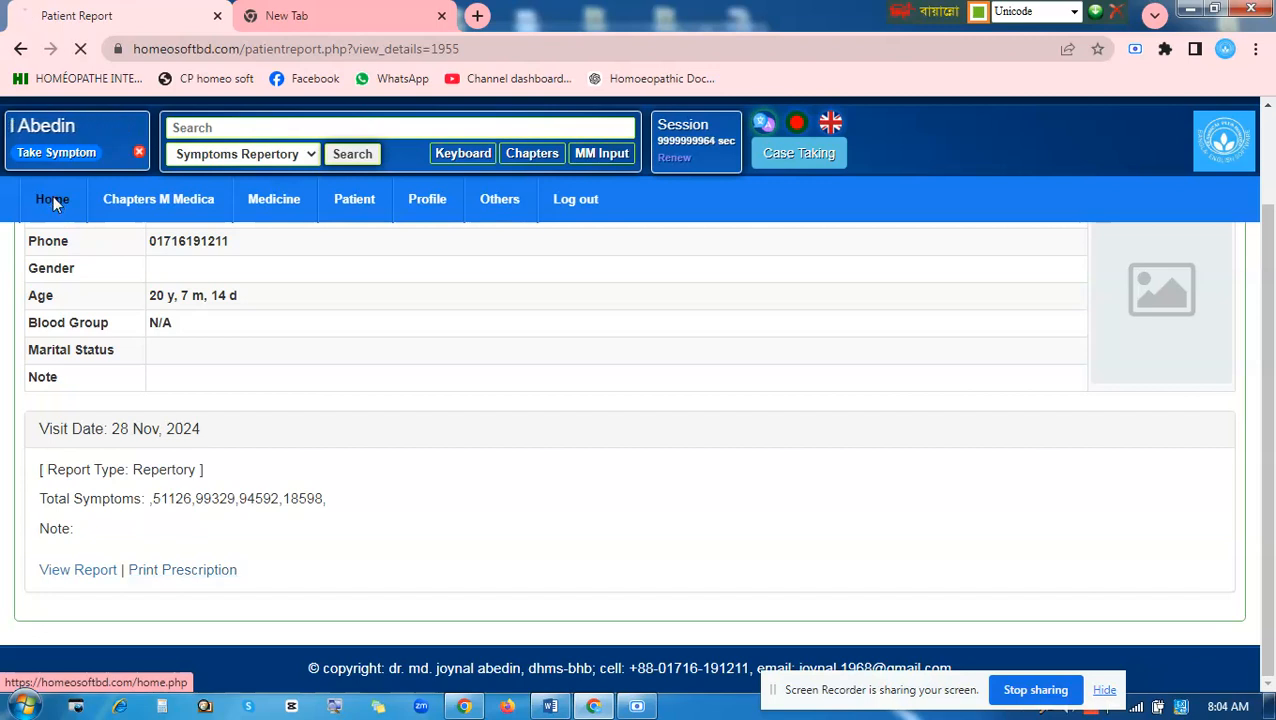